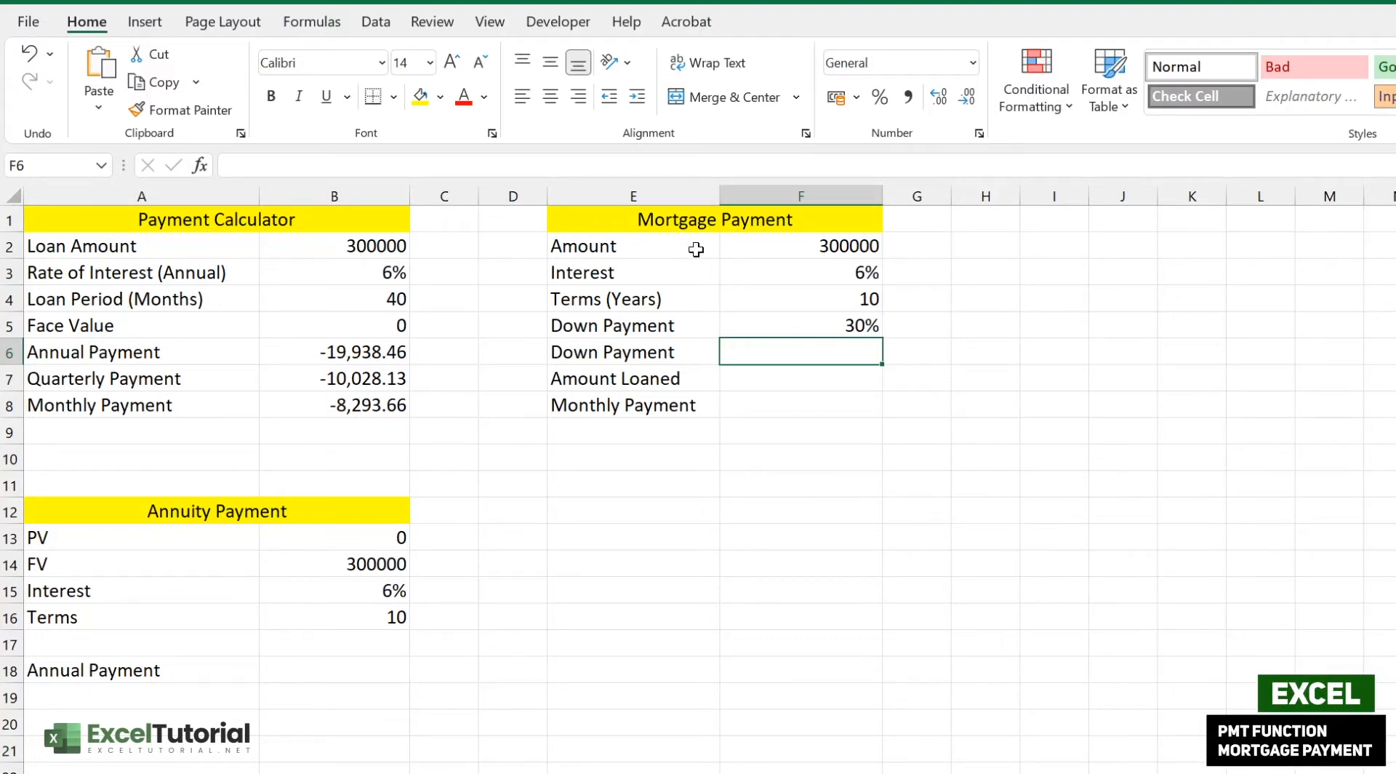
# - Review the loan inputs: 300000 amount, 6% rate, 10-year term and 30% down payment
pyautogui.click(806, 241)
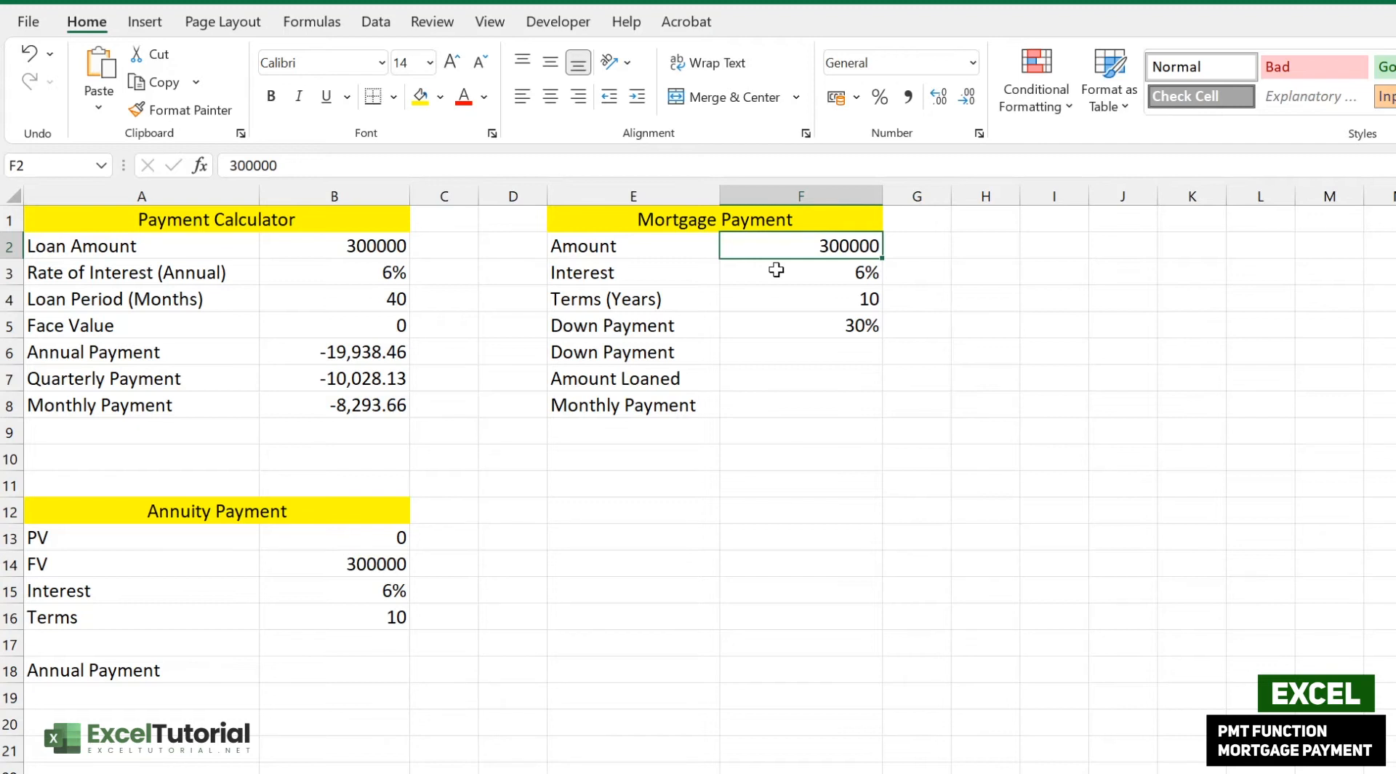
pyautogui.click(840, 274)
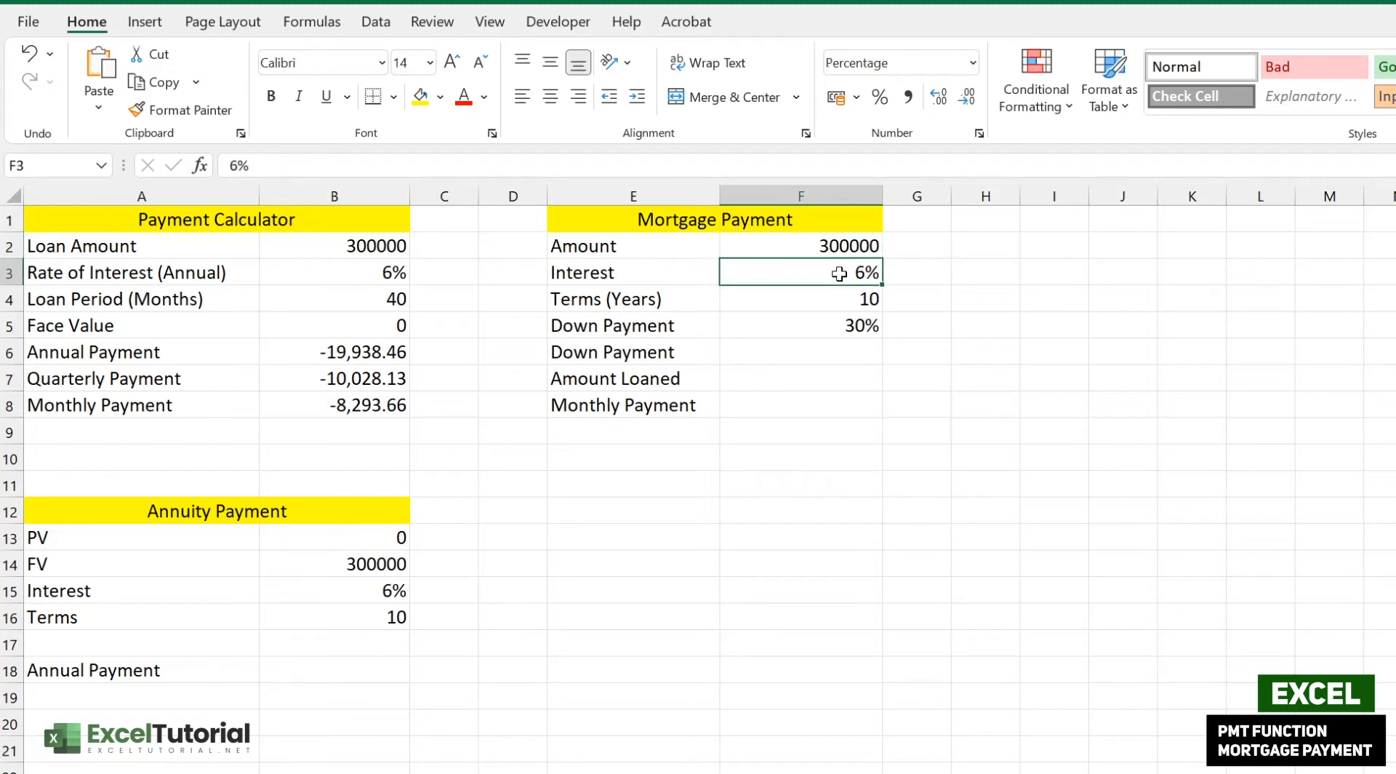
pyautogui.click(843, 301)
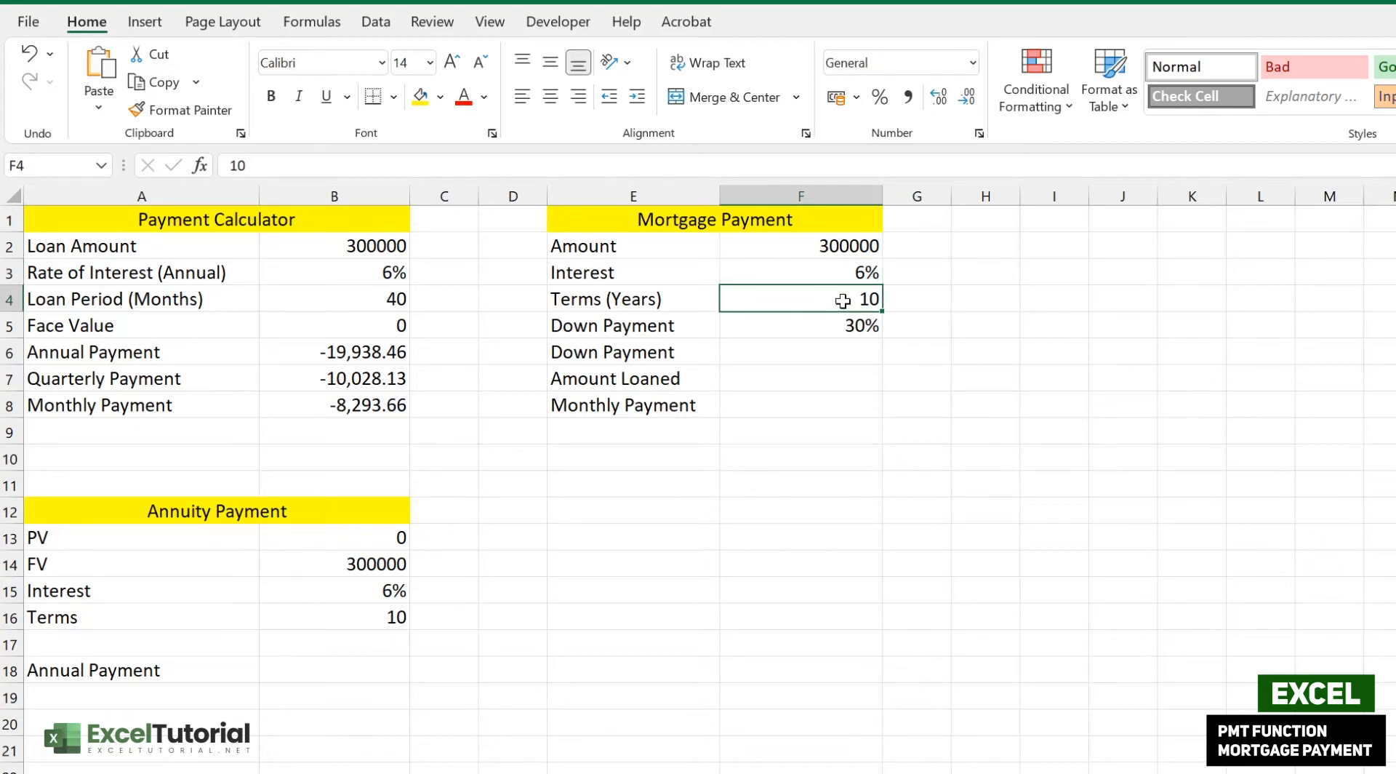
pyautogui.click(696, 304)
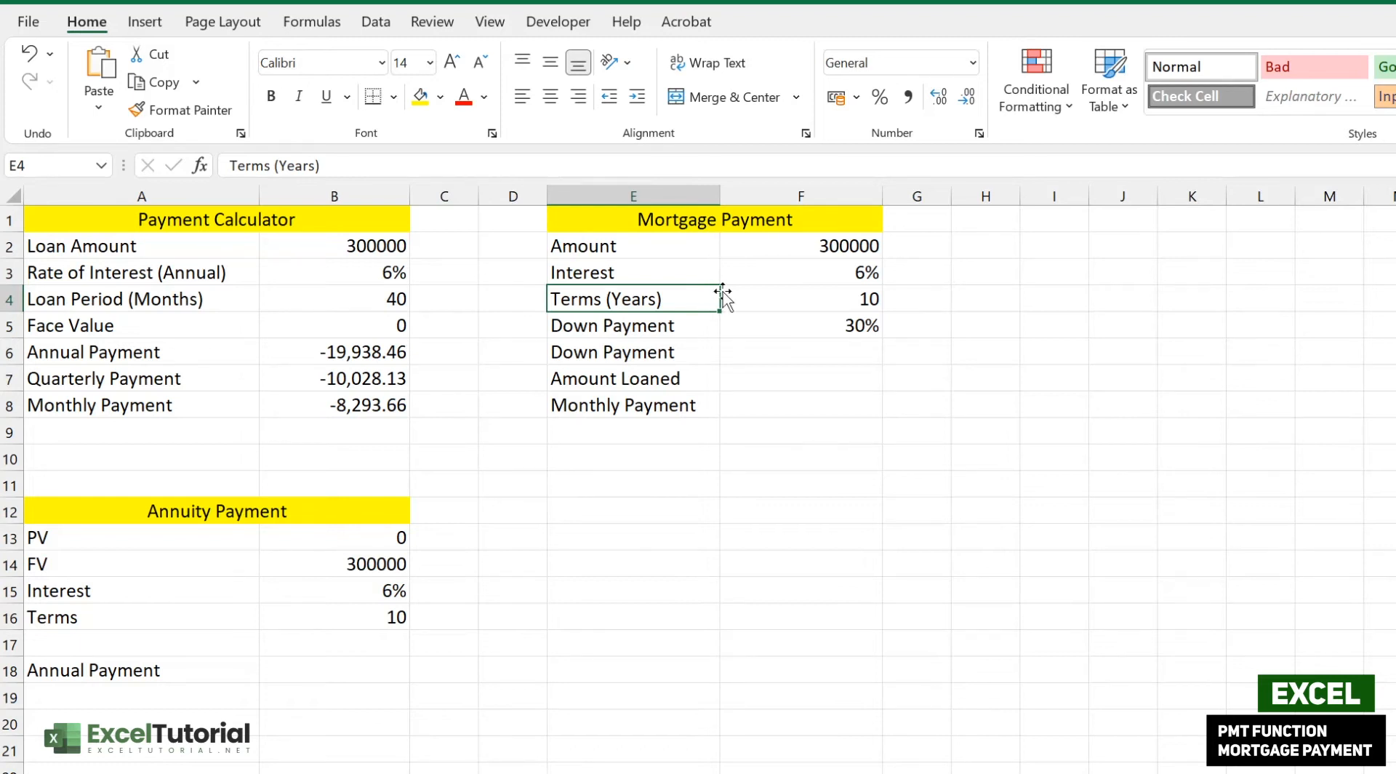
pyautogui.click(859, 351)
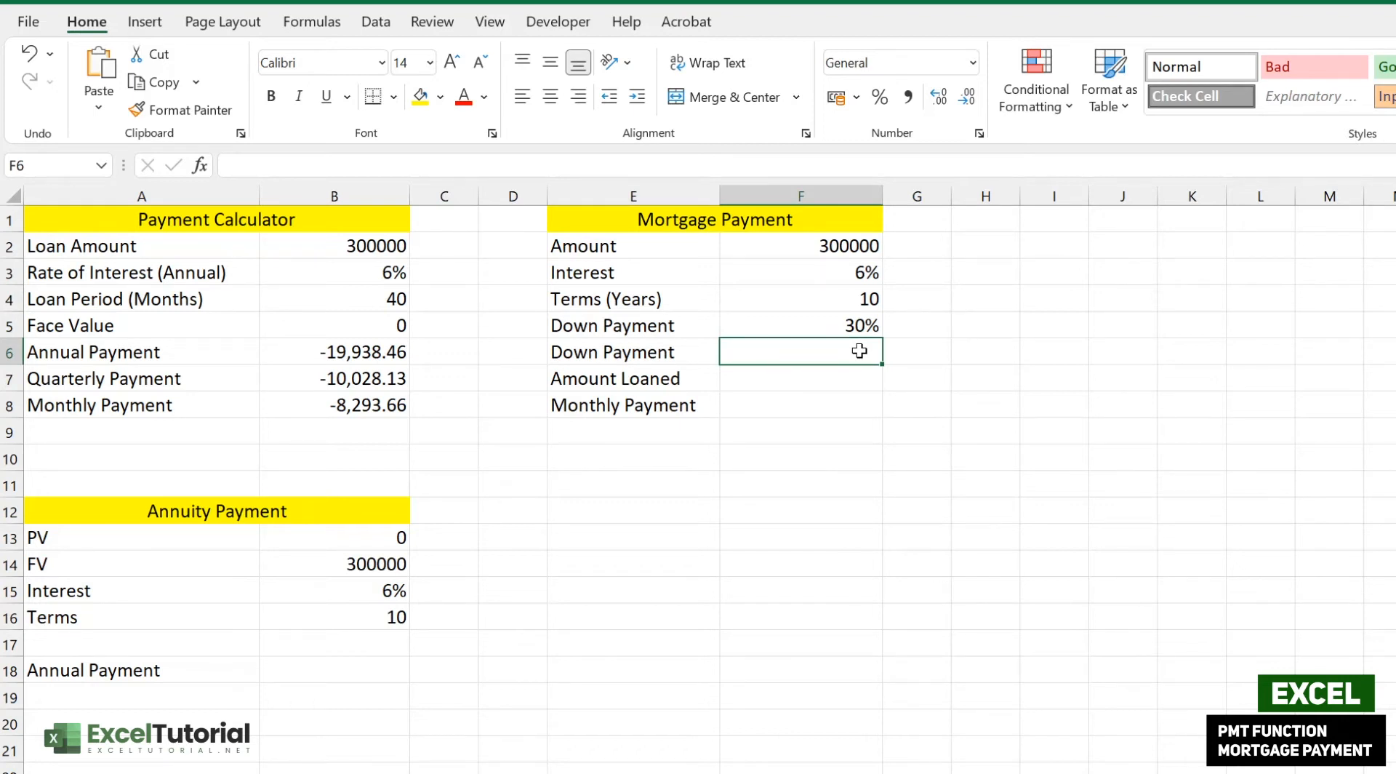
pyautogui.moveTo(859, 240); pyautogui.dragTo(870, 318)
# - Enter =F2*F5 in F6 so the down payment shows 90000
pyautogui.click(826, 348)
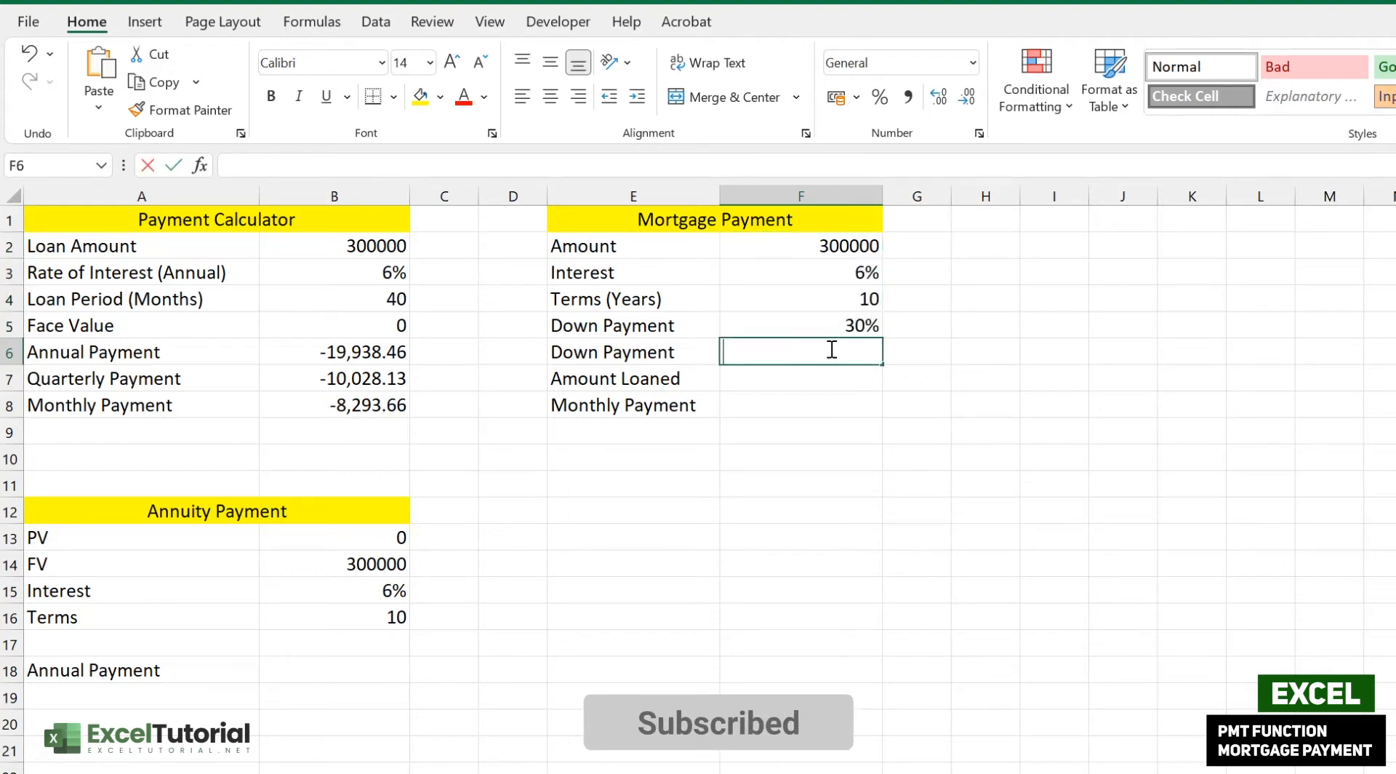
pyautogui.doubleClick(832, 350)
pyautogui.write('=')
pyautogui.click(836, 245)
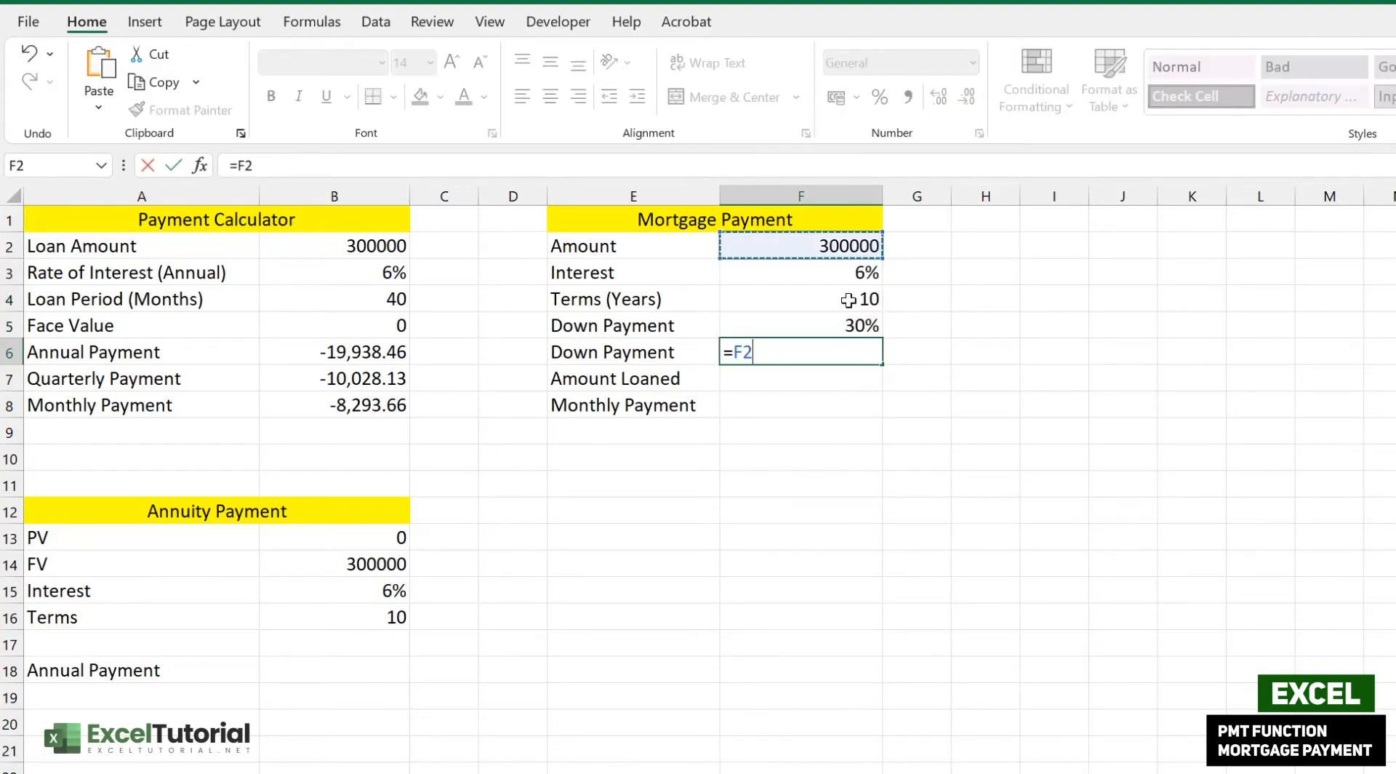
pyautogui.write('*')
pyautogui.click(851, 326)
pyautogui.press('Return')
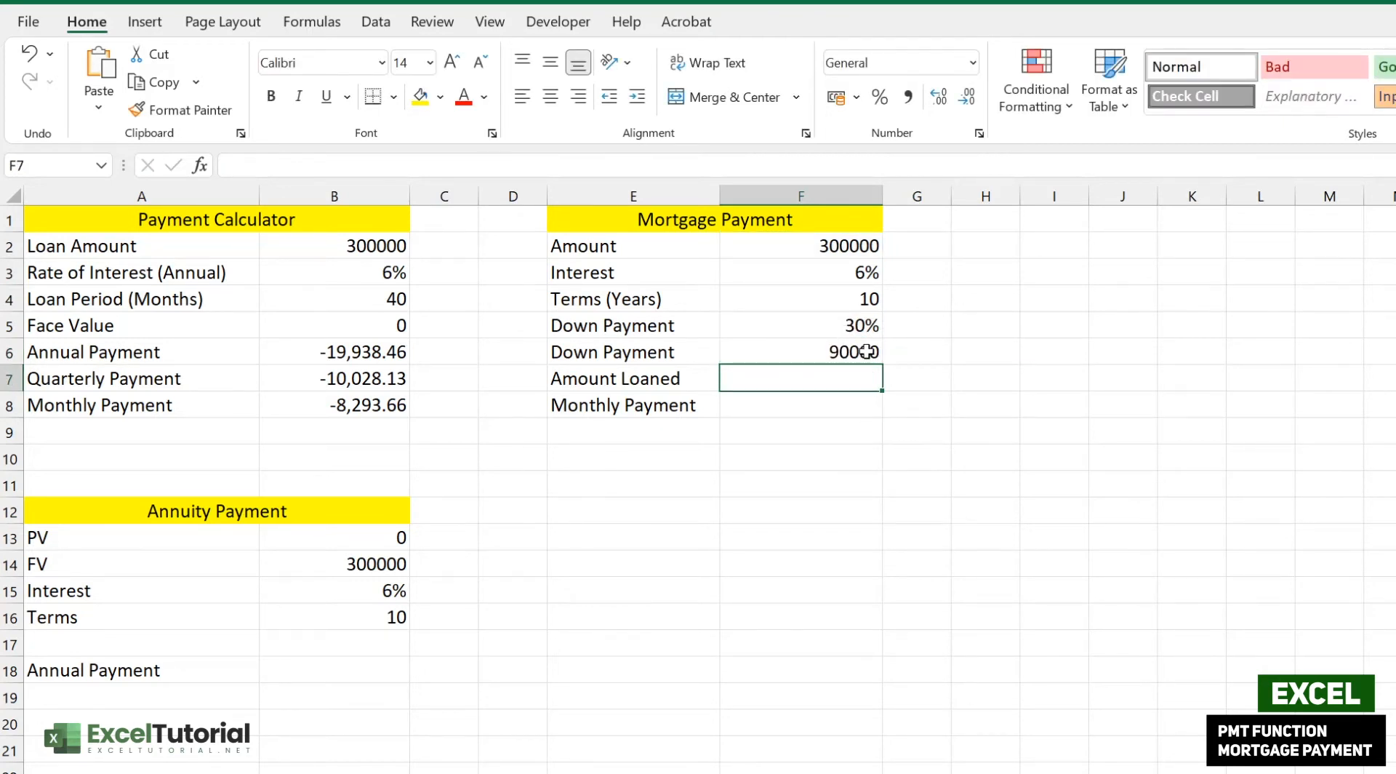
# - Check that F6's formula references F2 and F5, then move to the Amount Loaned cell F7
pyautogui.click(867, 351)
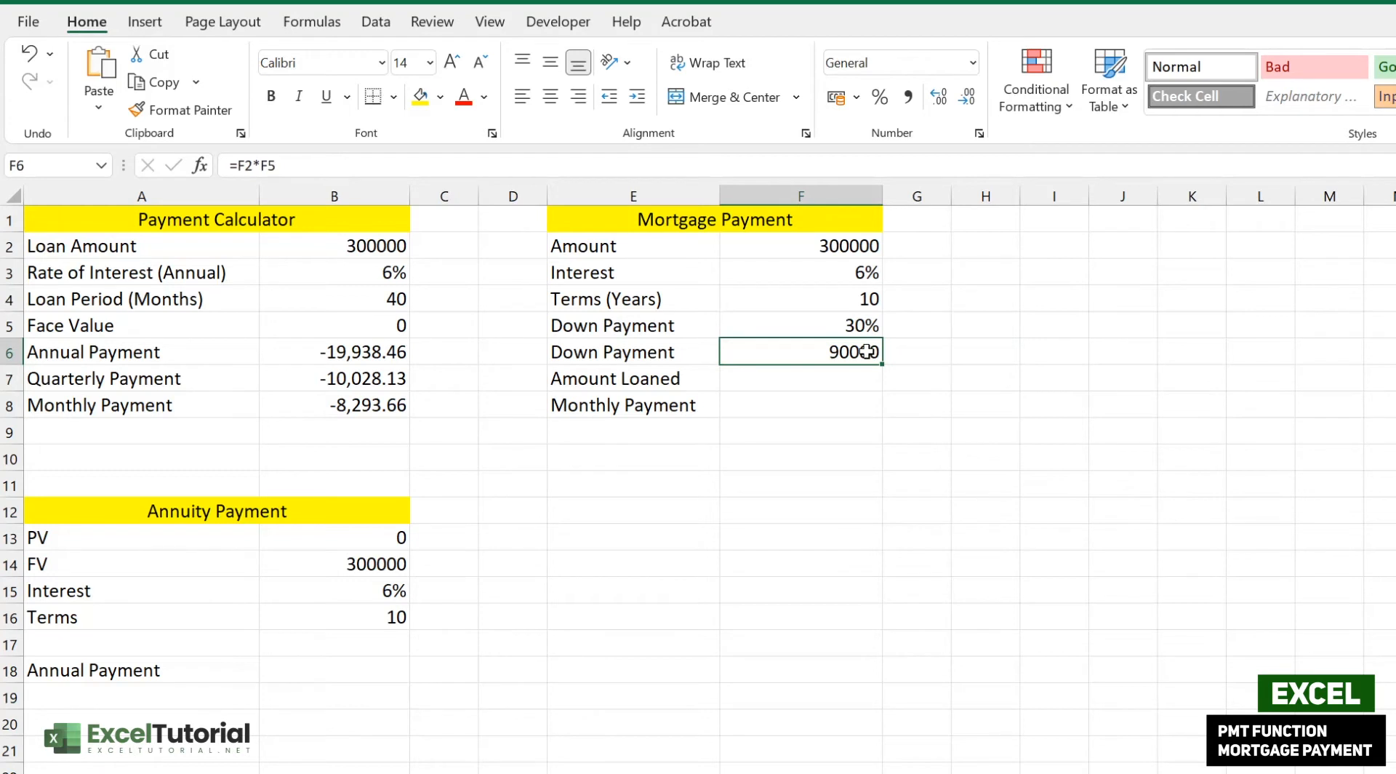
pyautogui.click(858, 245)
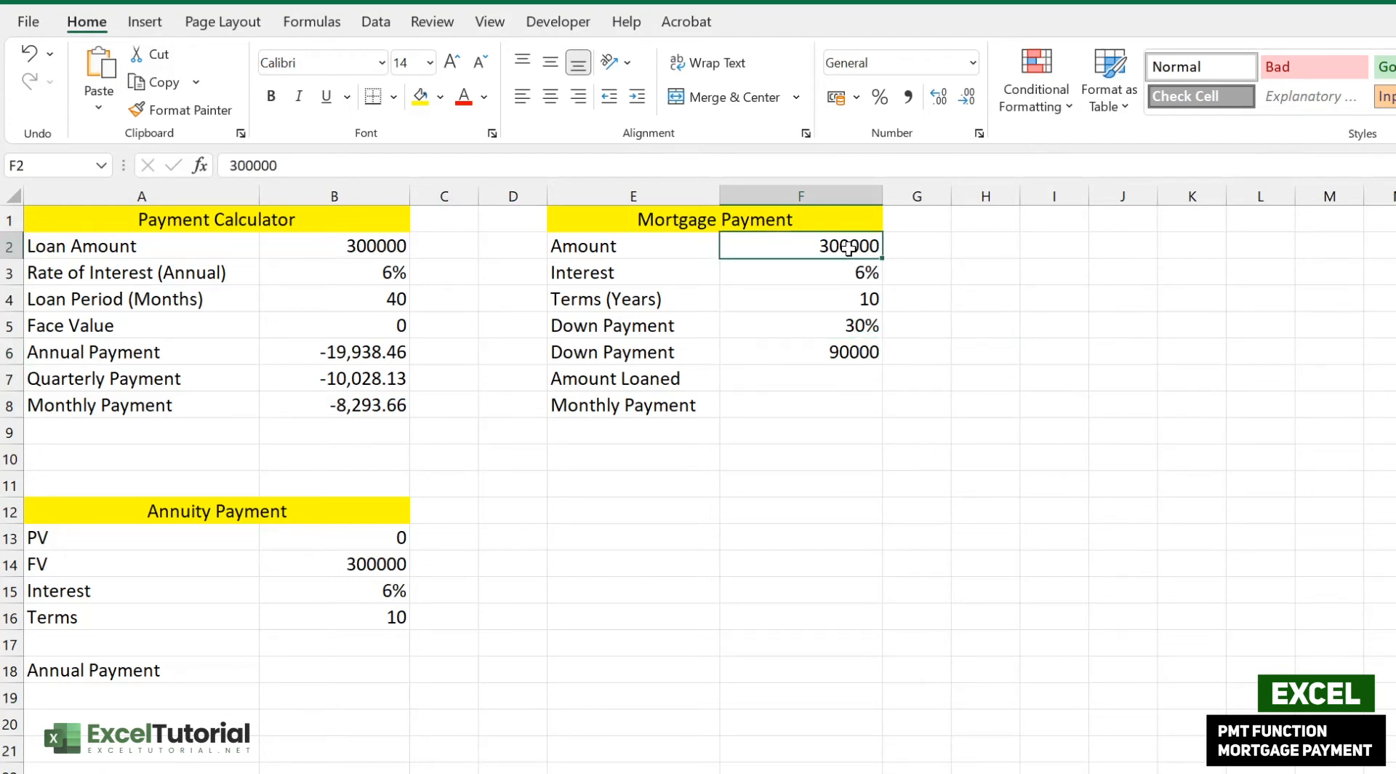
pyautogui.click(857, 322)
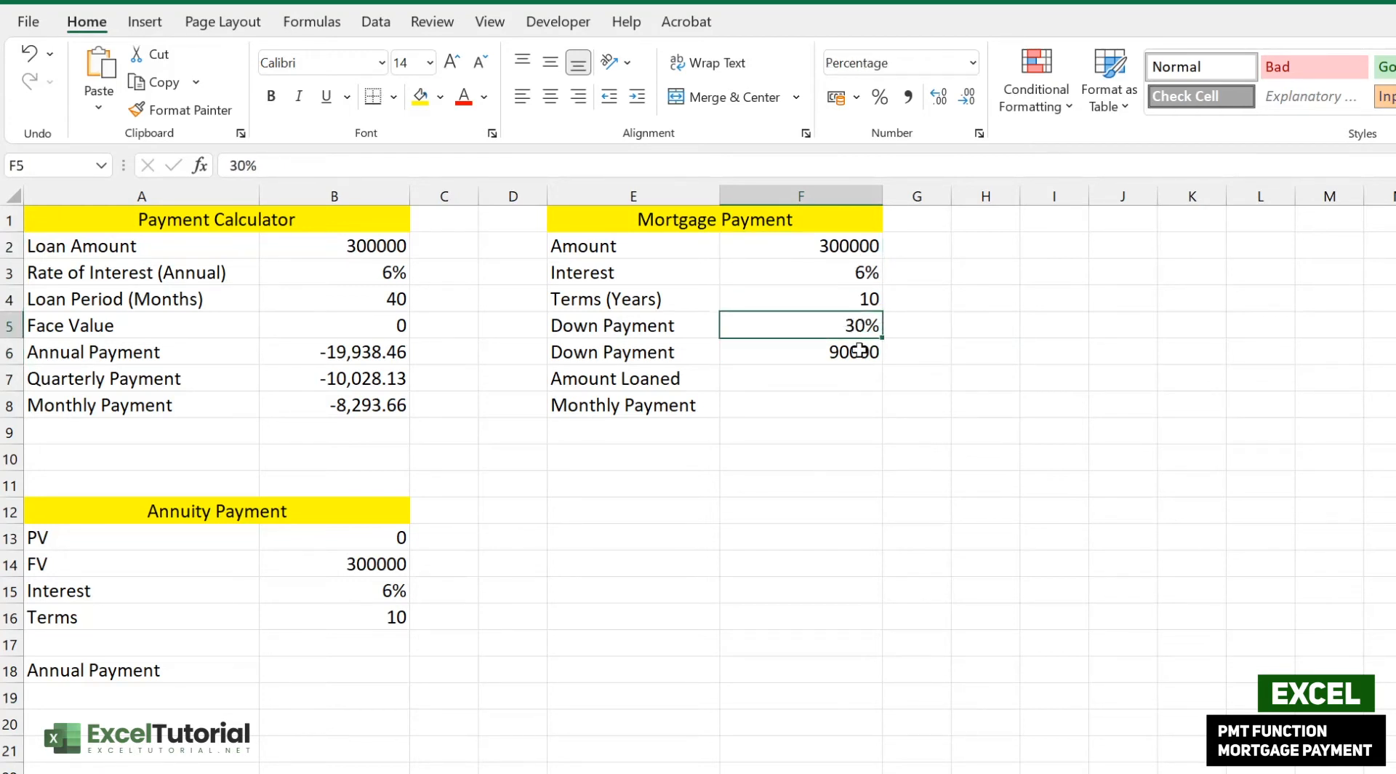
pyautogui.click(859, 351)
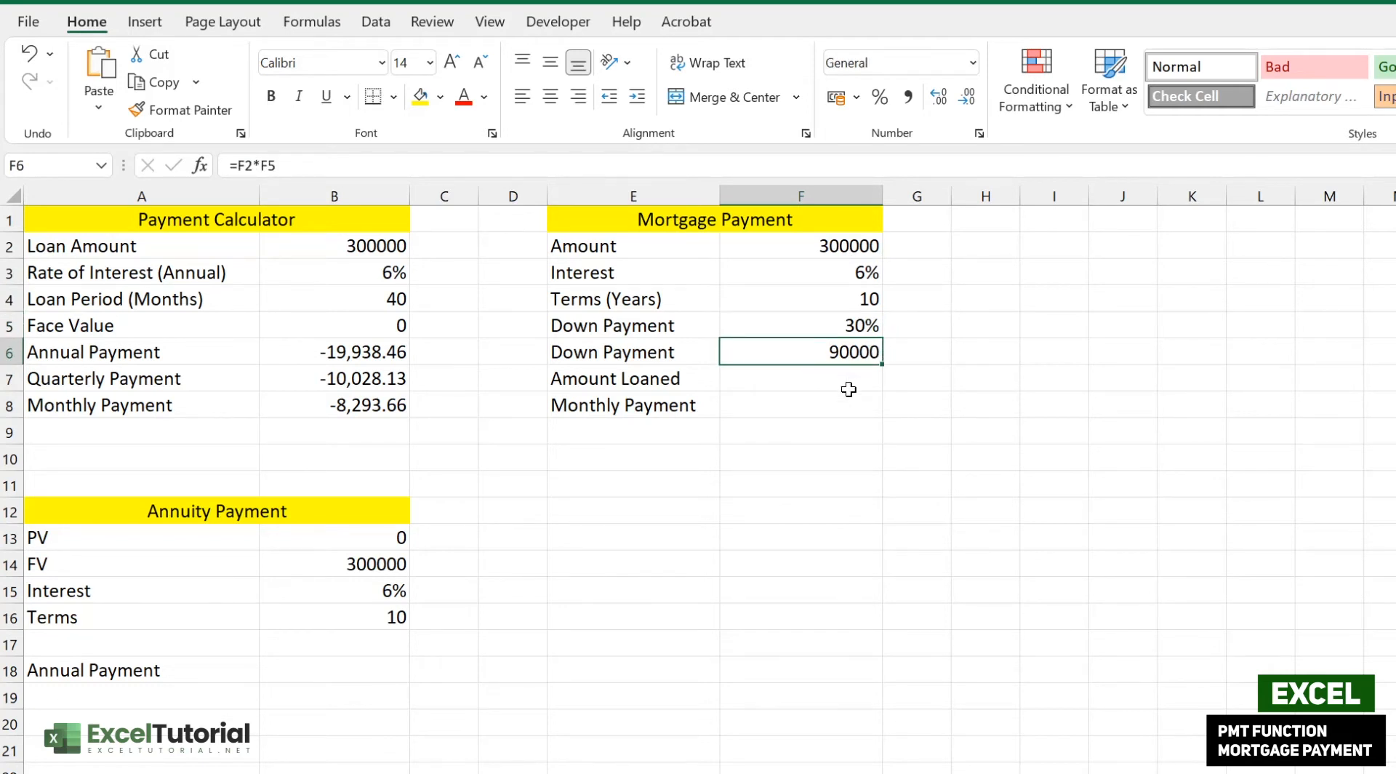
pyautogui.click(844, 375)
pyautogui.doubleClick(844, 374)
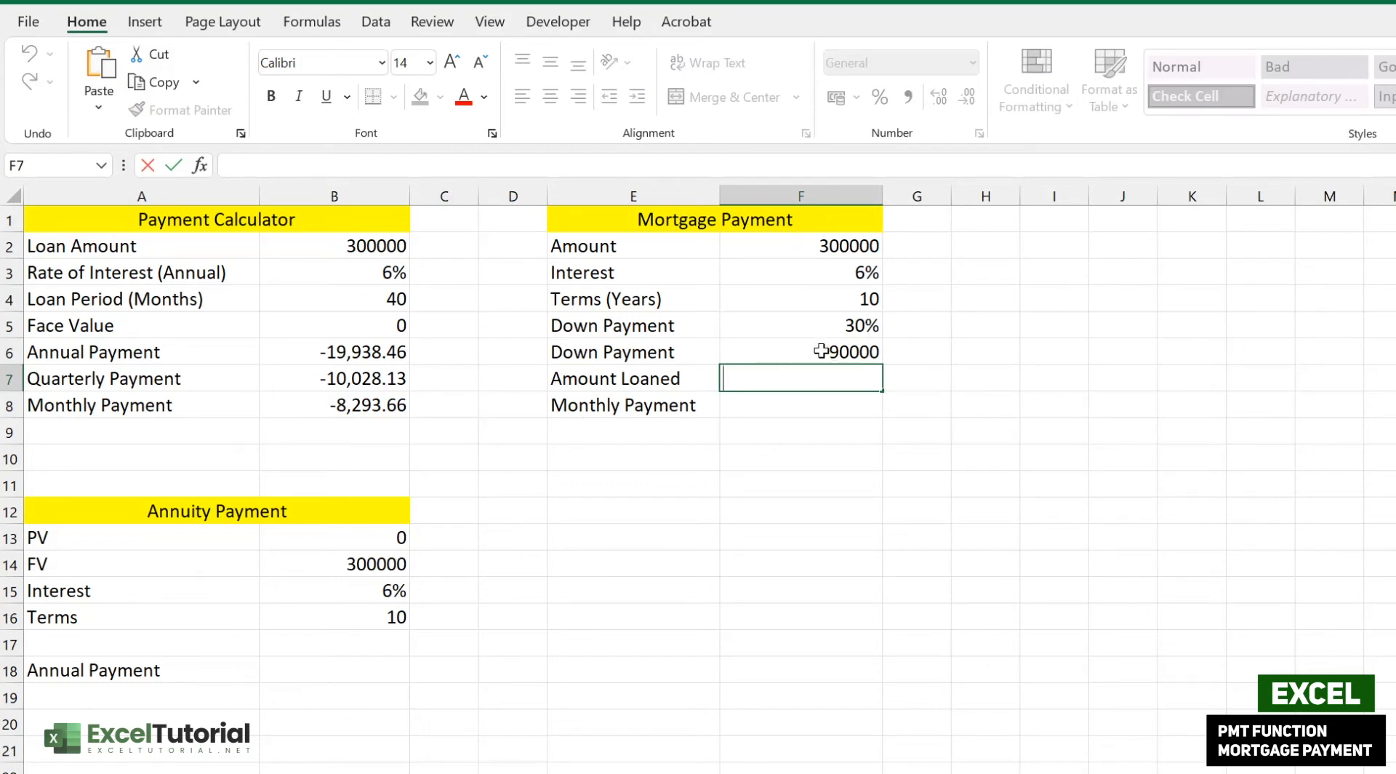
# - Enter =F2-F6 in F7 for an Amount Loaned of 210000, then compare the PMT formula in B8
pyautogui.write('=')
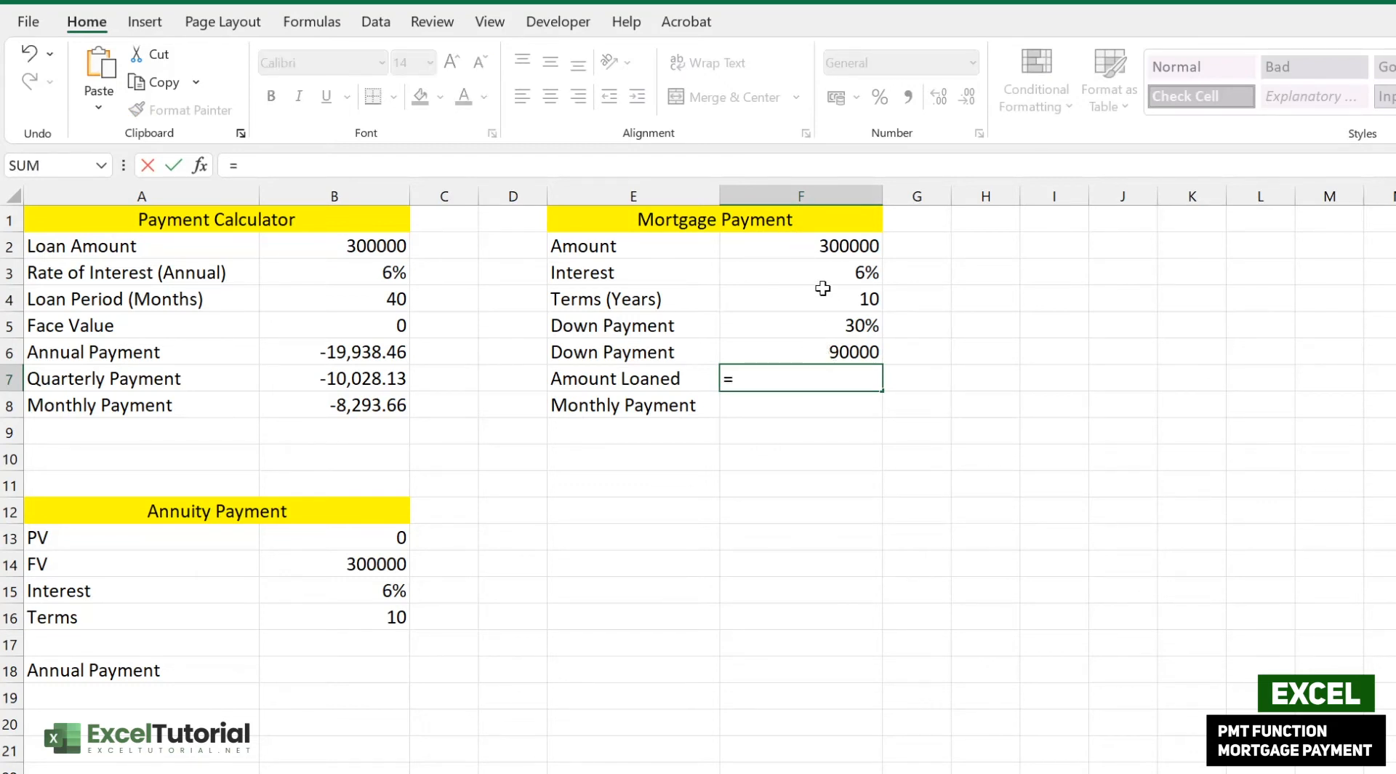
pyautogui.click(821, 243)
pyautogui.write('-')
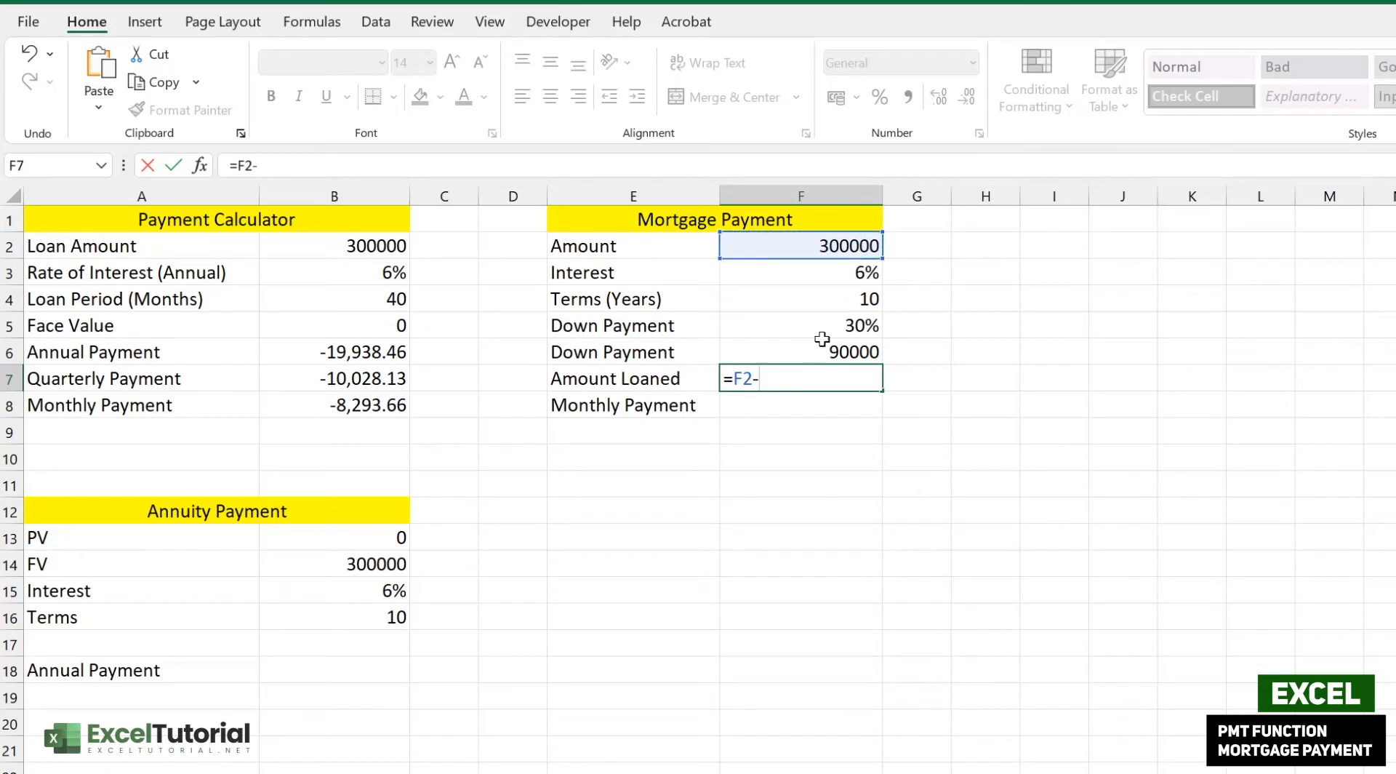
pyautogui.click(855, 346)
pyautogui.press('Return')
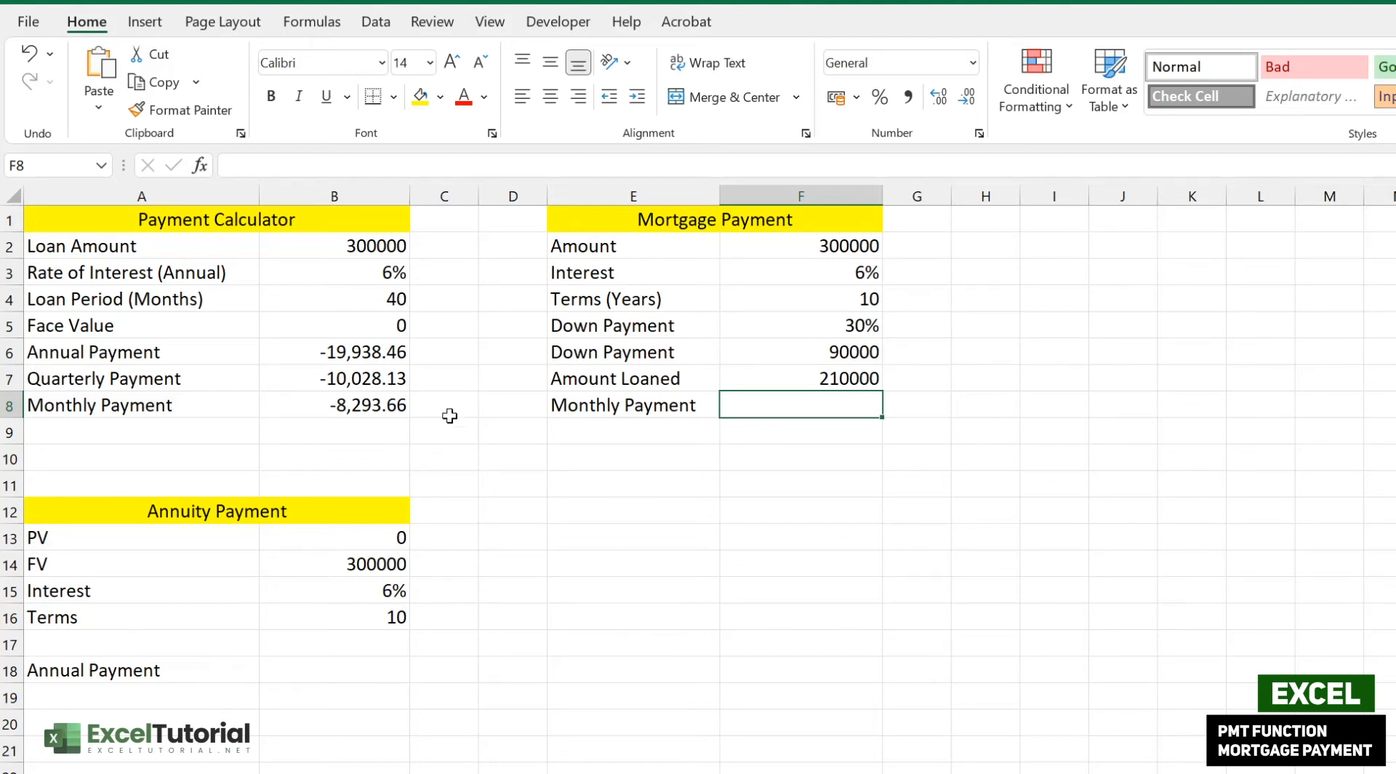
pyautogui.click(403, 404)
pyautogui.click(742, 419)
# - Enter =PMT(F3/12,F4*12,F7) in F8 to calculate the monthly payment
pyautogui.doubleClick(786, 405)
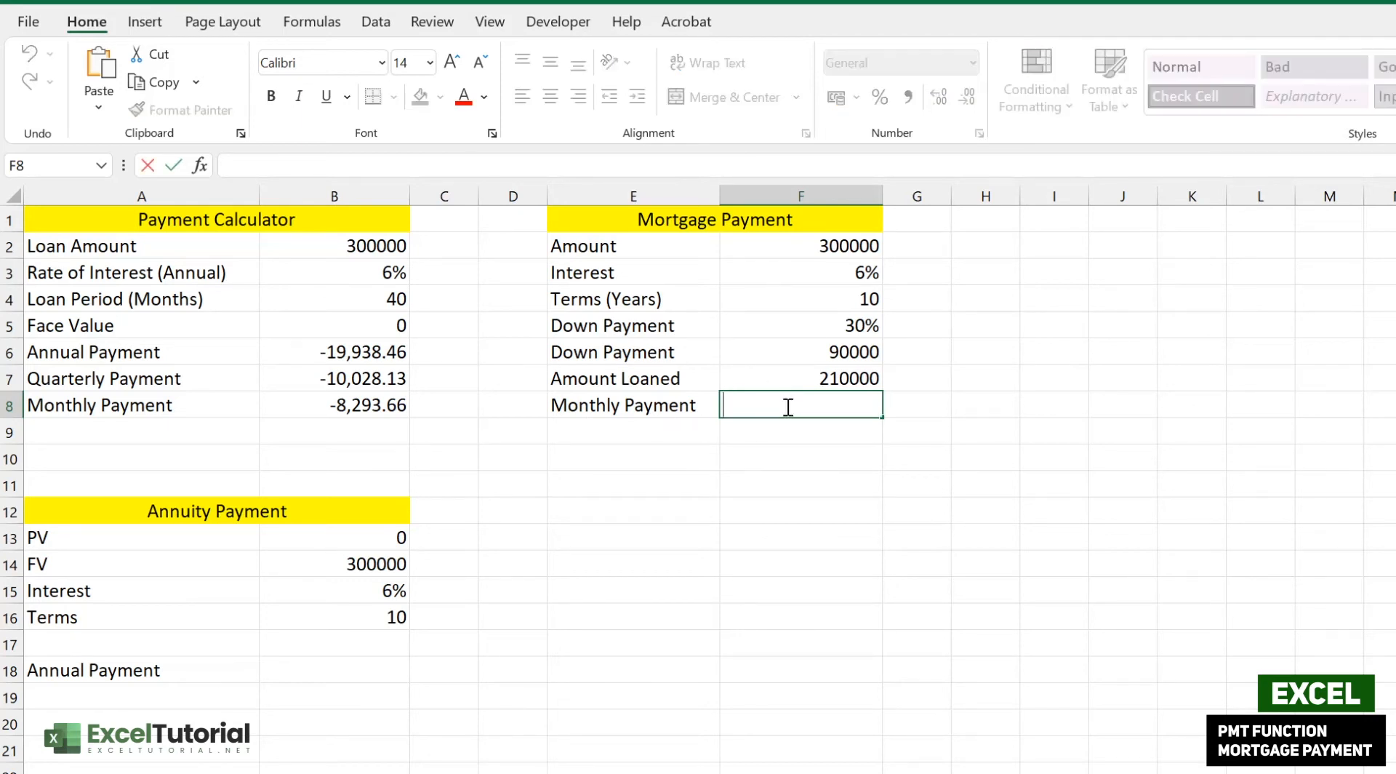
pyautogui.write('=PM')
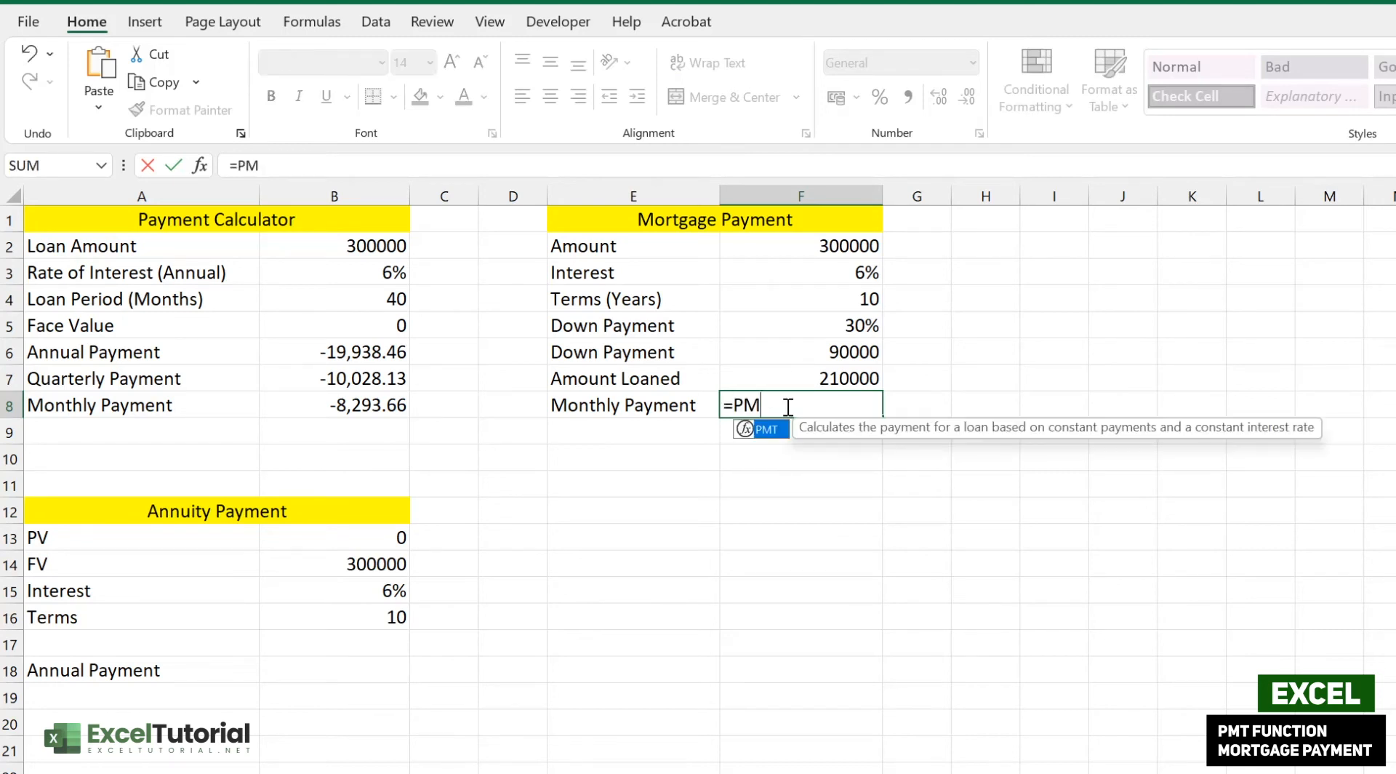
pyautogui.write('T(')
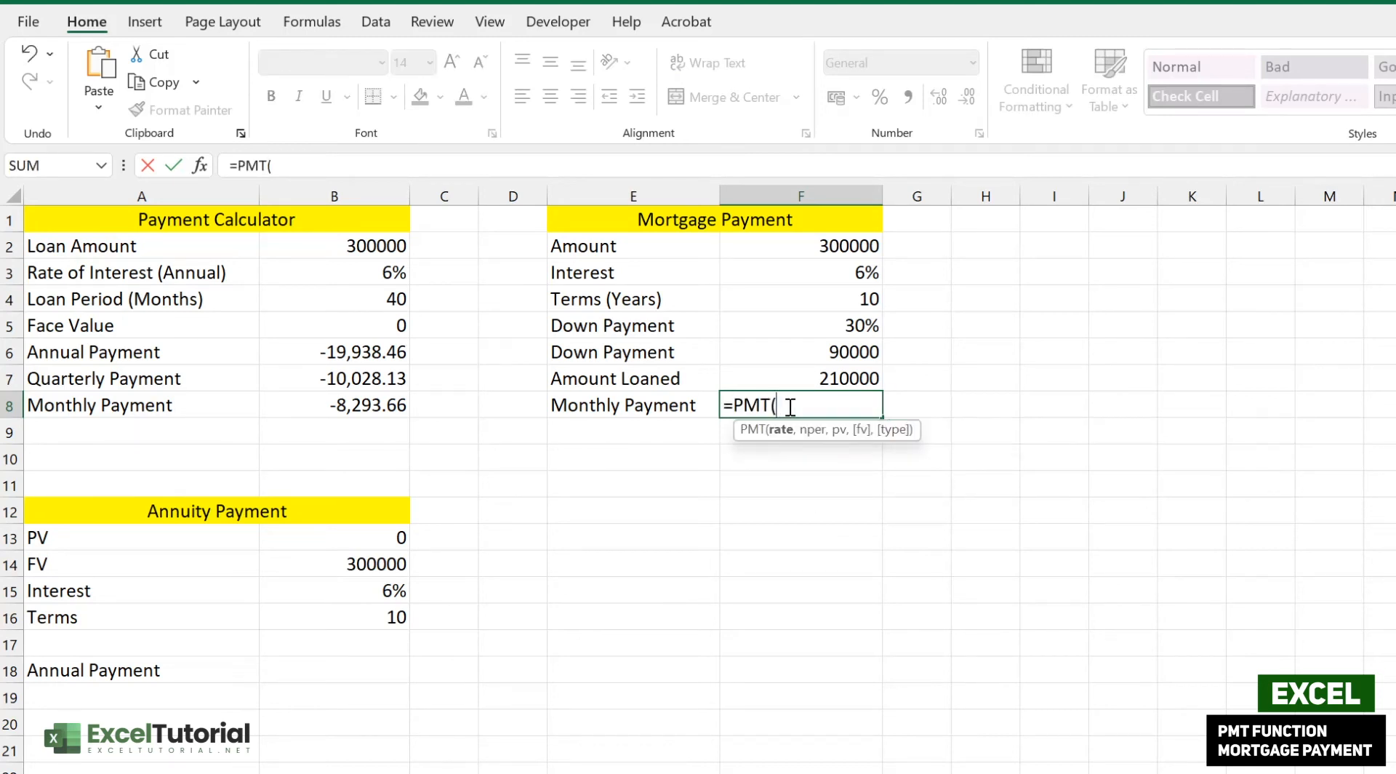
pyautogui.click(844, 278)
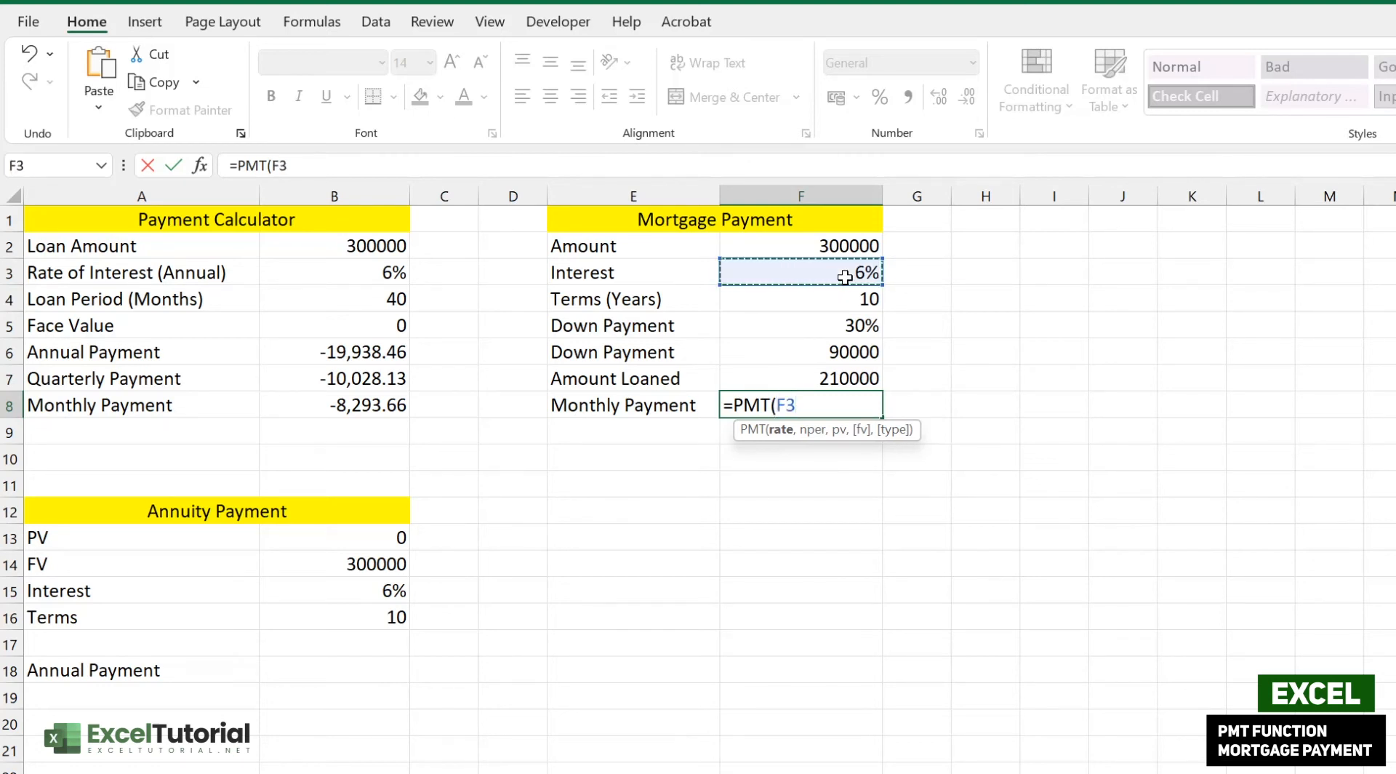
pyautogui.write('/12')
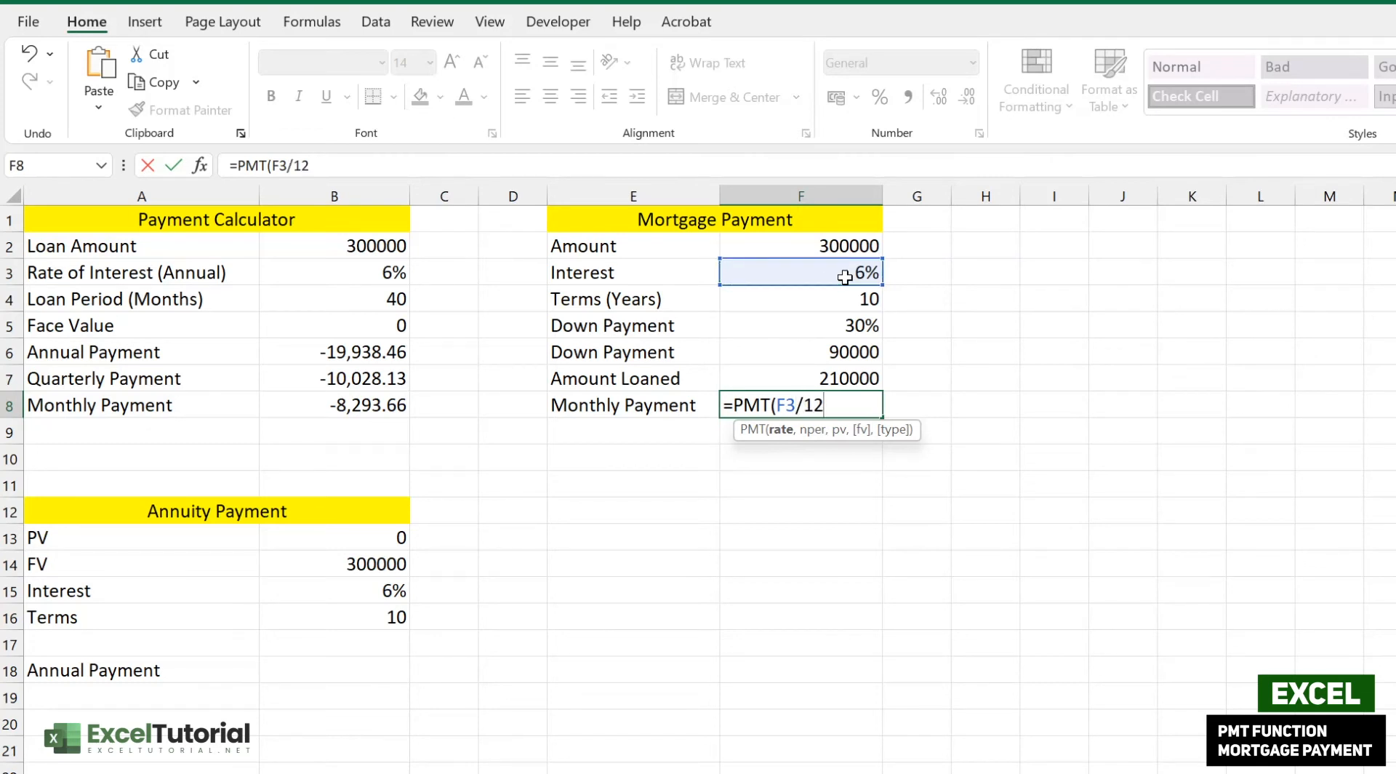
pyautogui.write(',')
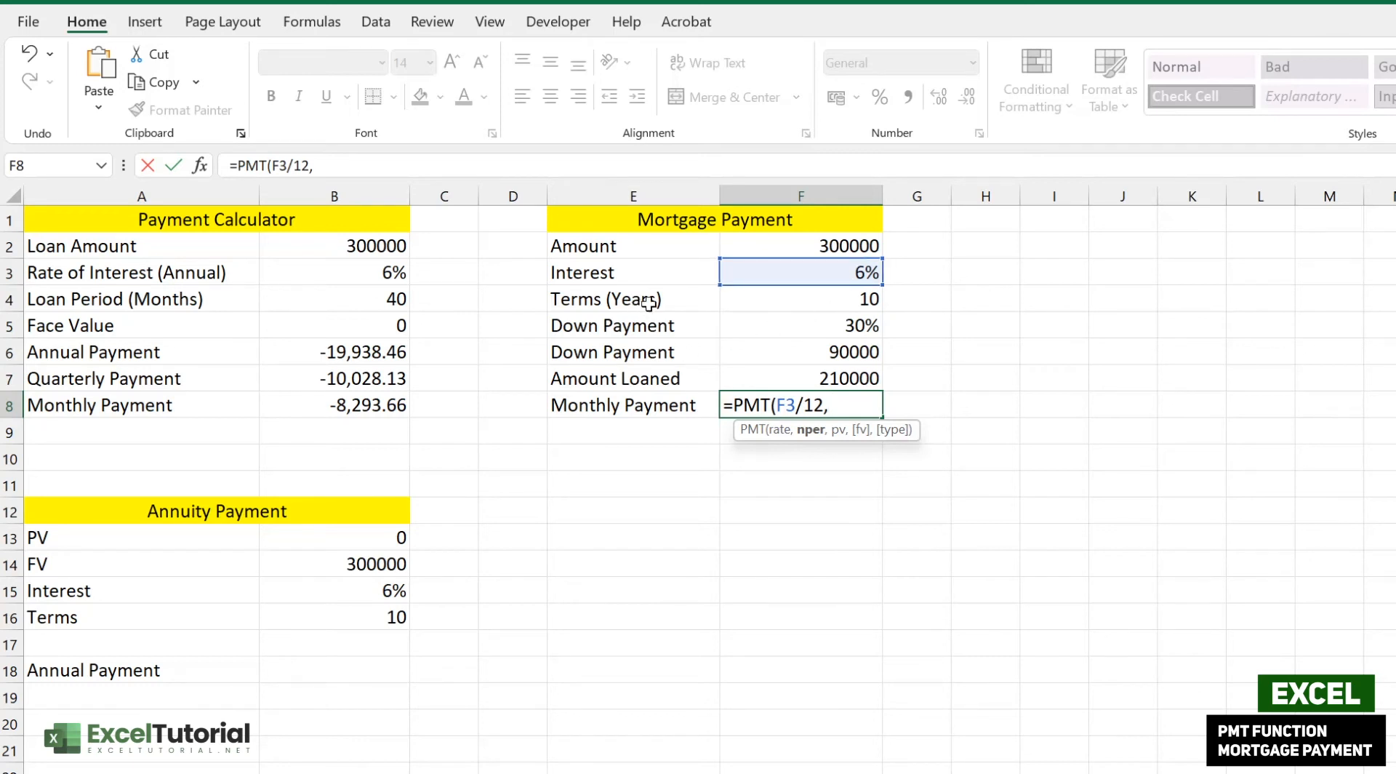
pyautogui.click(817, 300)
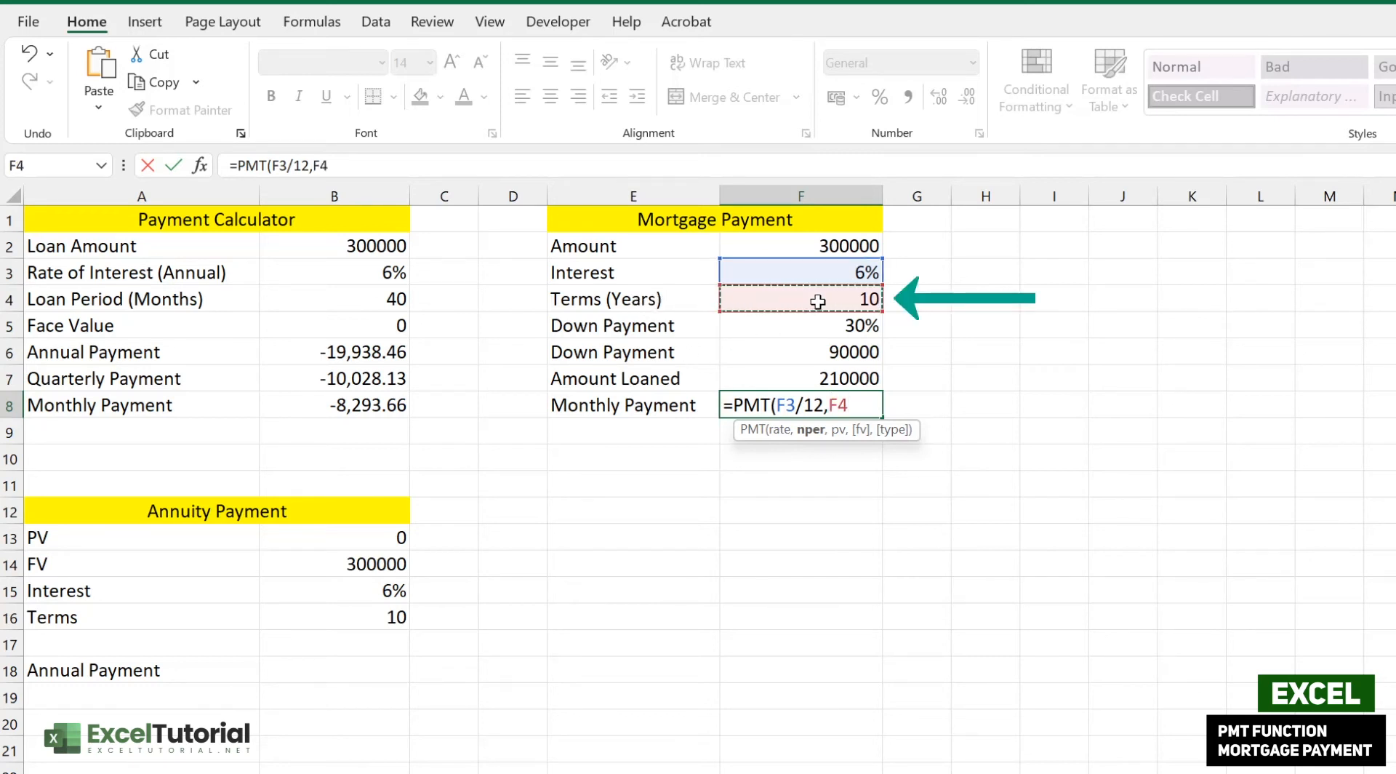
pyautogui.write('*')
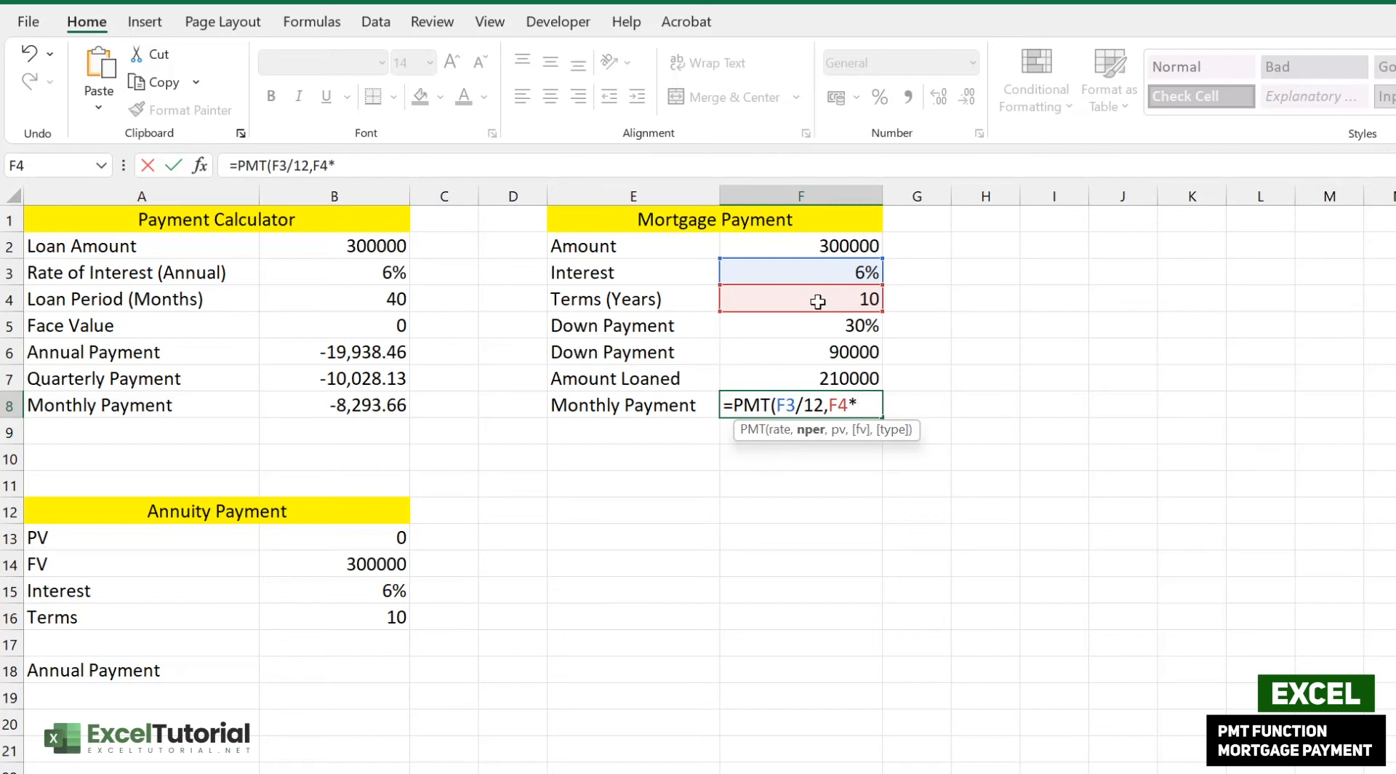
pyautogui.write('12,')
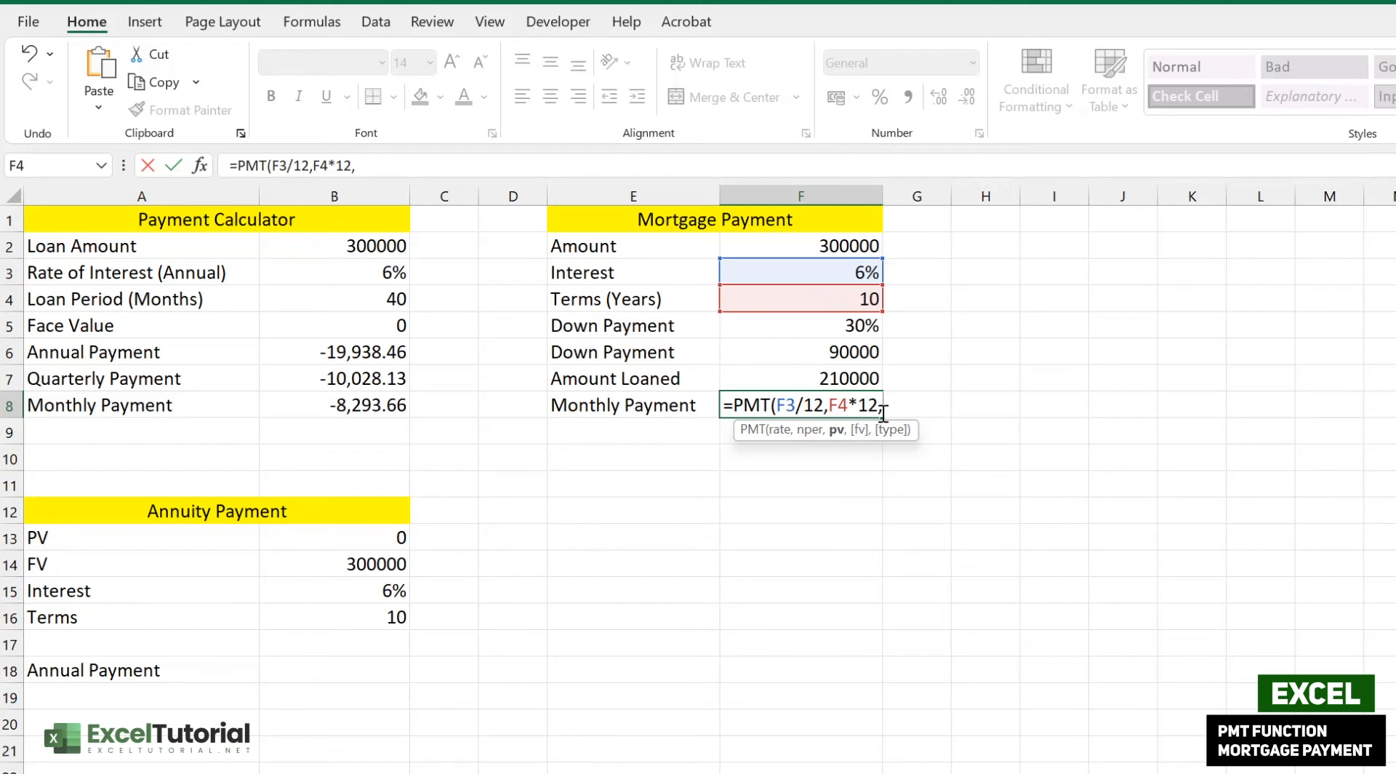
pyautogui.click(876, 384)
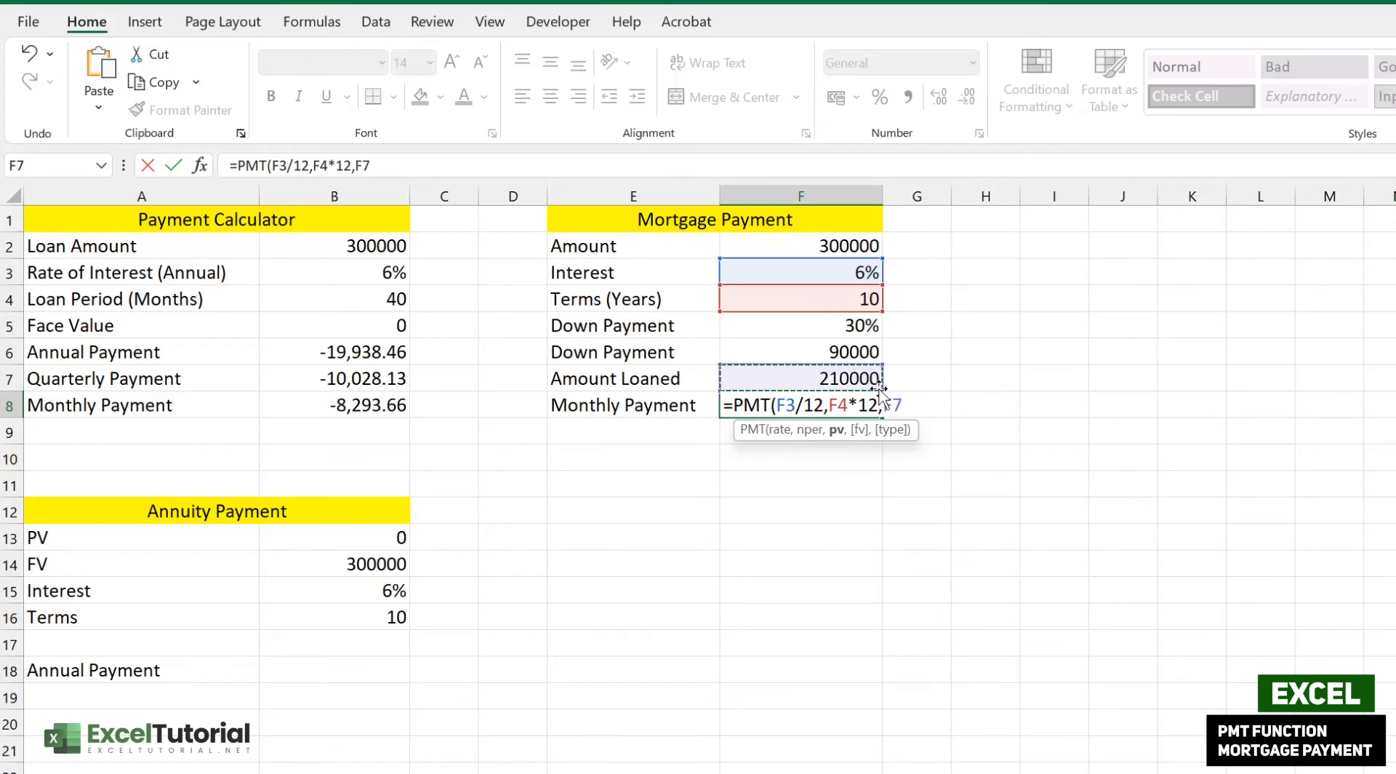
pyautogui.write(')')
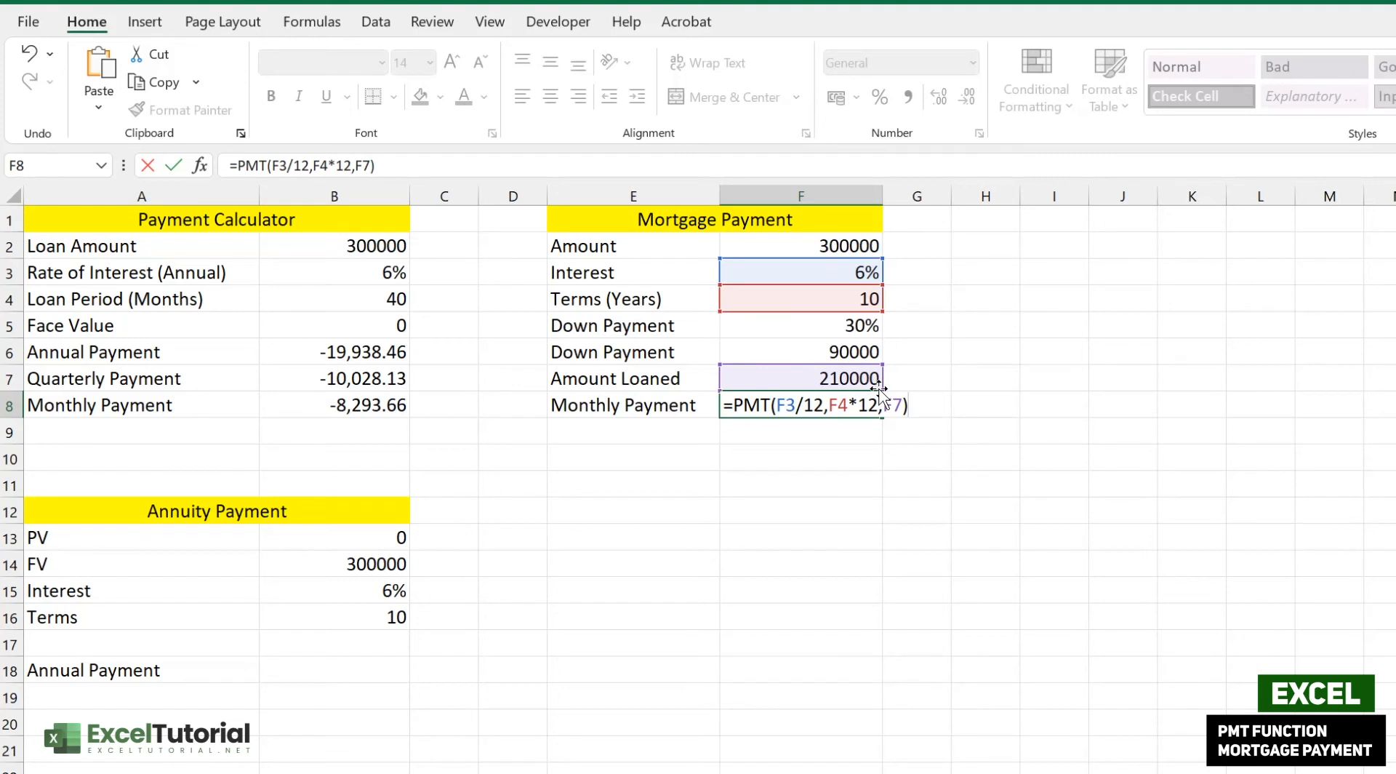
pyautogui.press('Return')
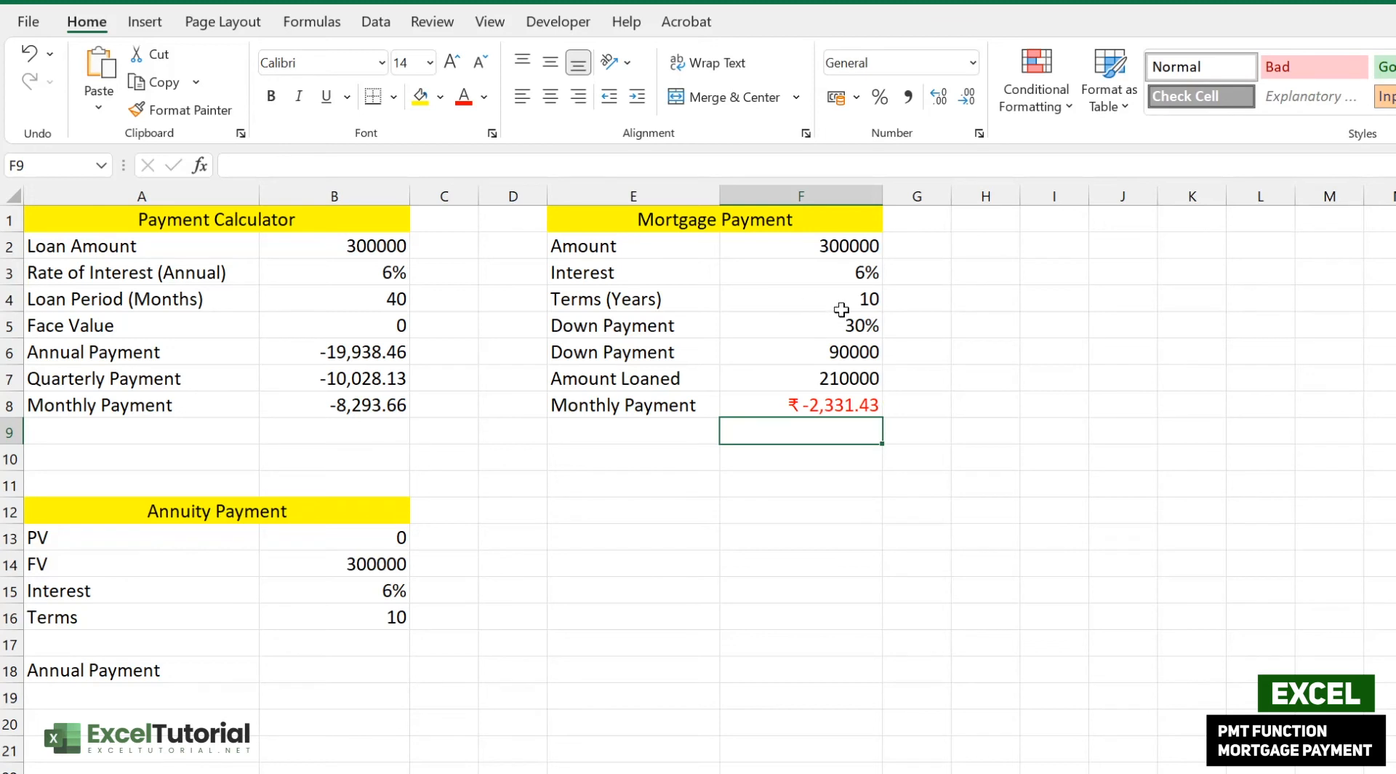
# - Format F8 as Currency with the $ English (United States) symbol, showing -$2,331.43
pyautogui.rightClick(816, 408)
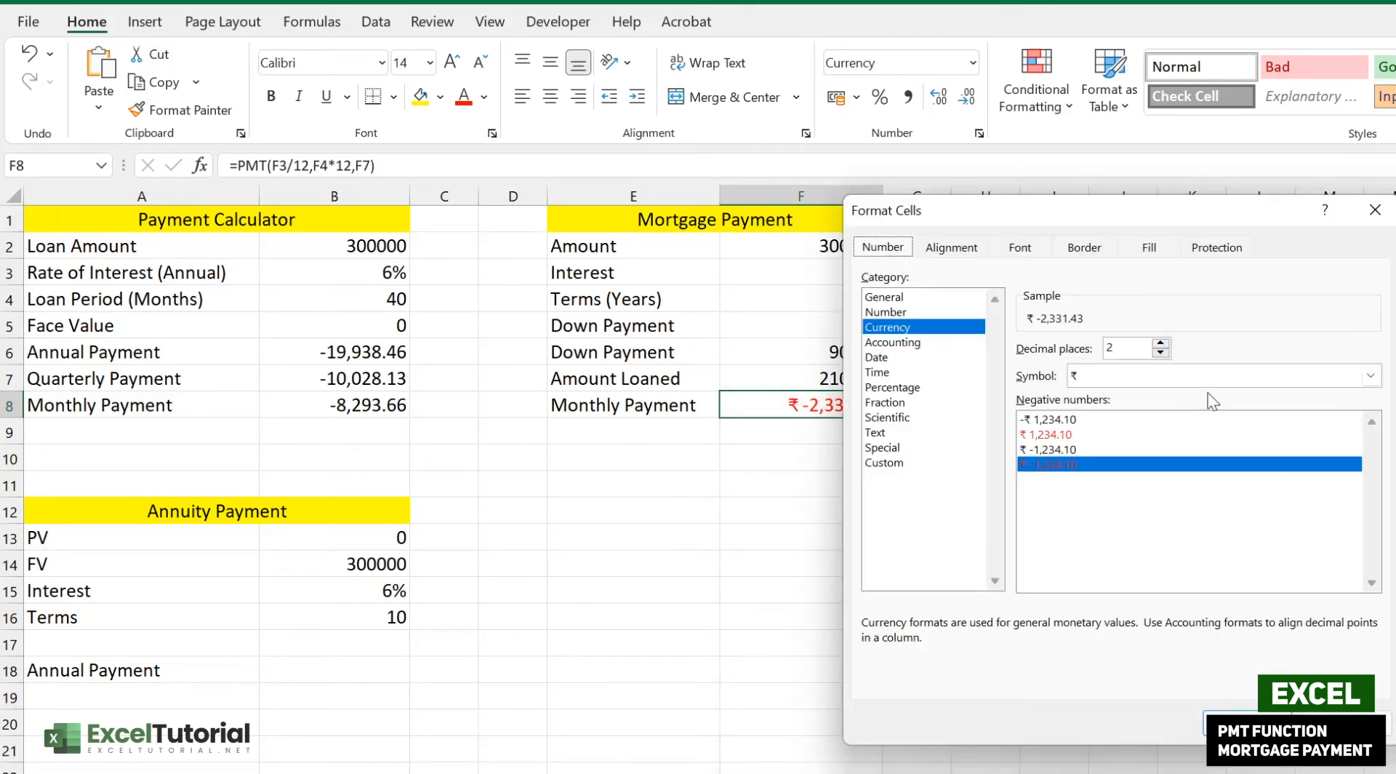
pyautogui.click(1211, 375)
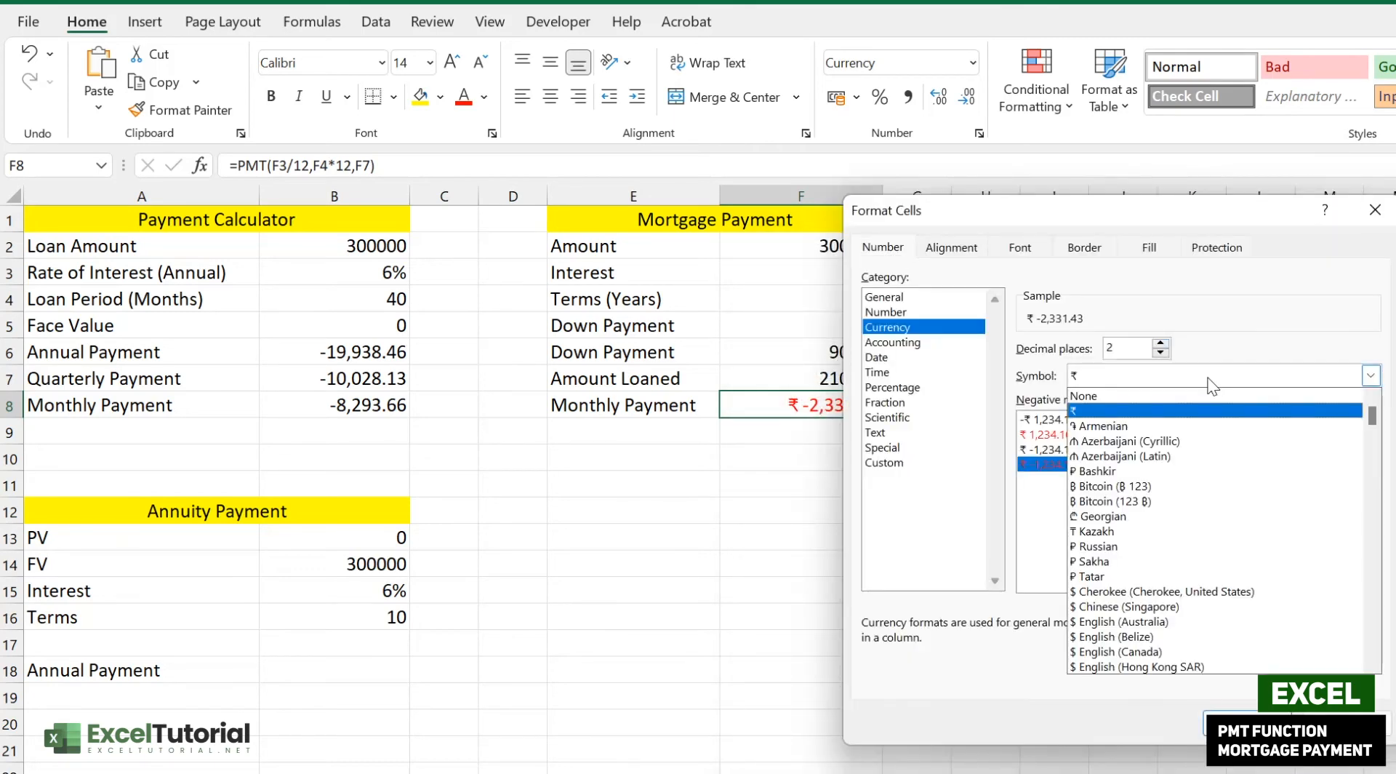
pyautogui.scroll(-2, 1234, 509)
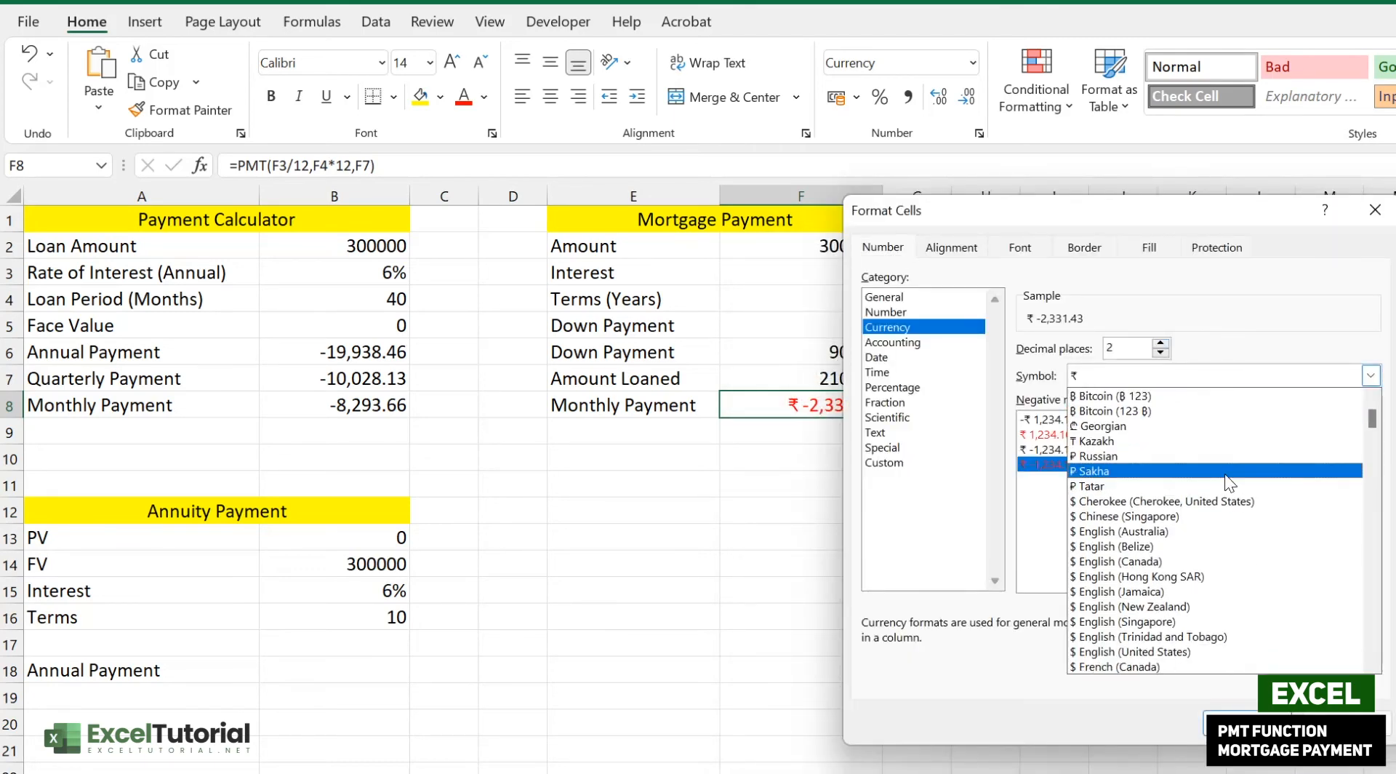
pyautogui.click(1228, 621)
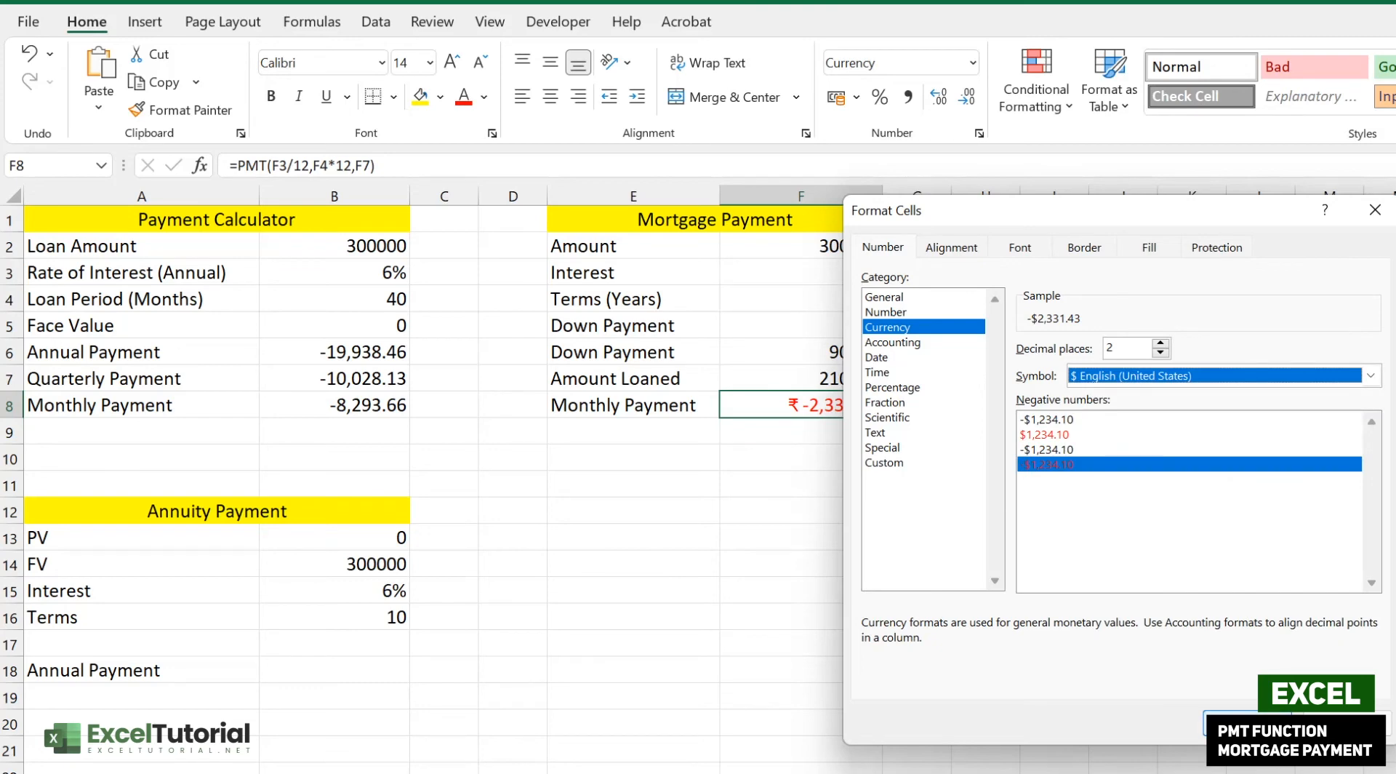
pyautogui.click(1236, 723)
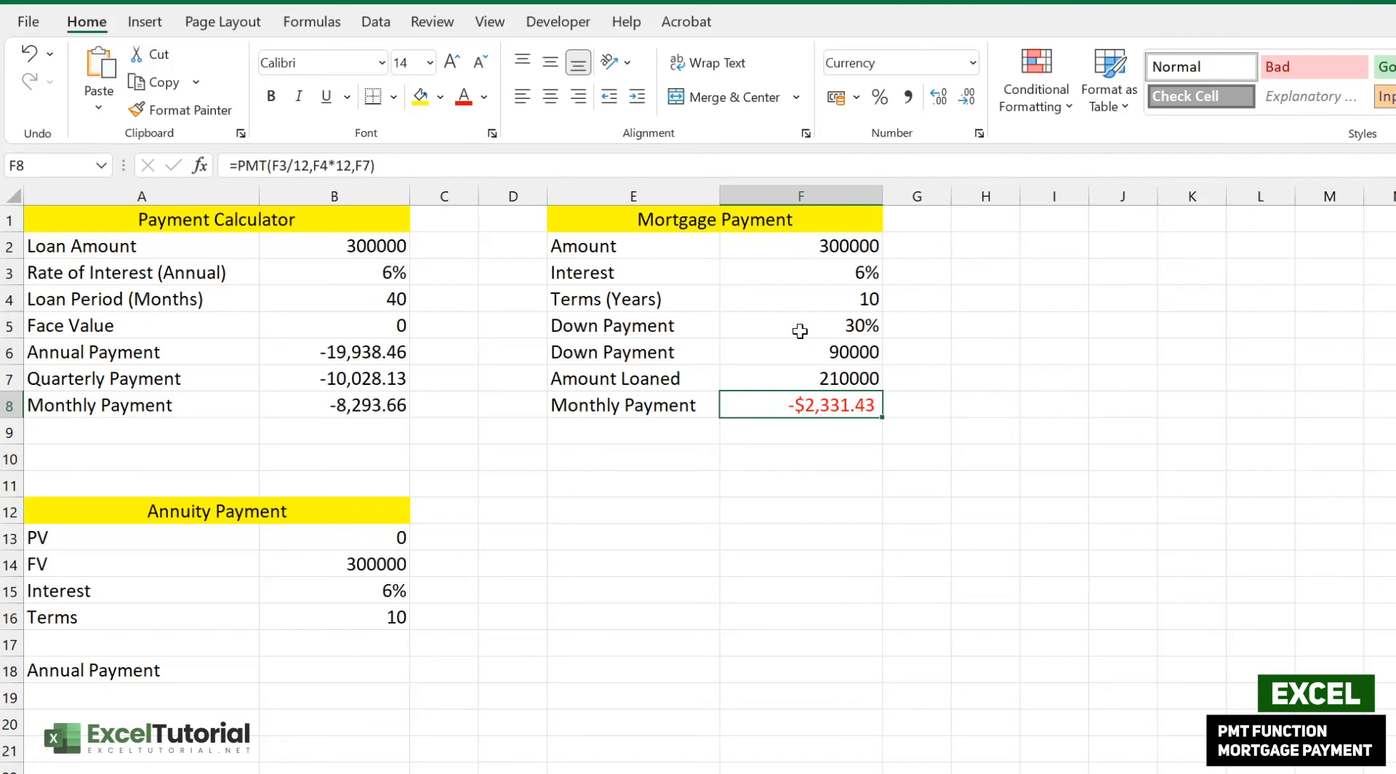
pyautogui.click(703, 304)
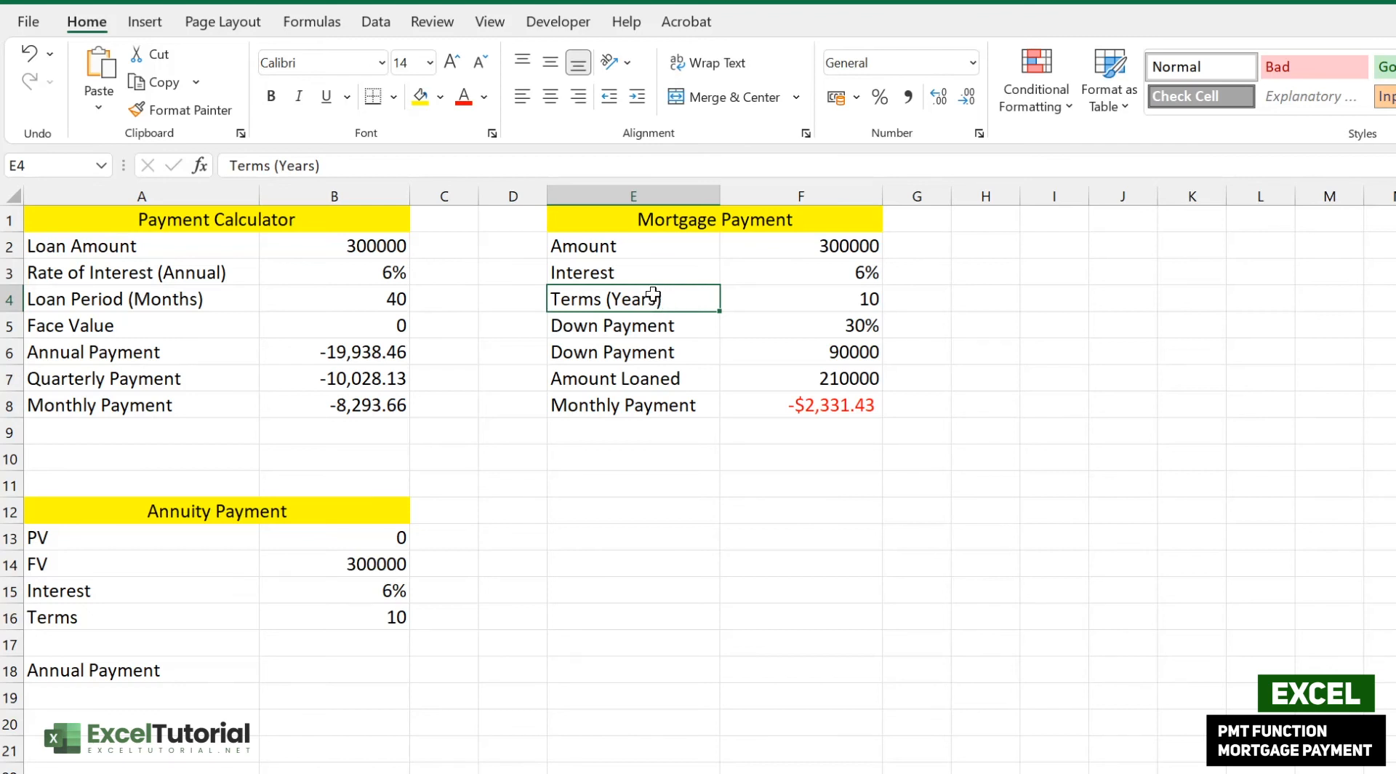
pyautogui.click(860, 379)
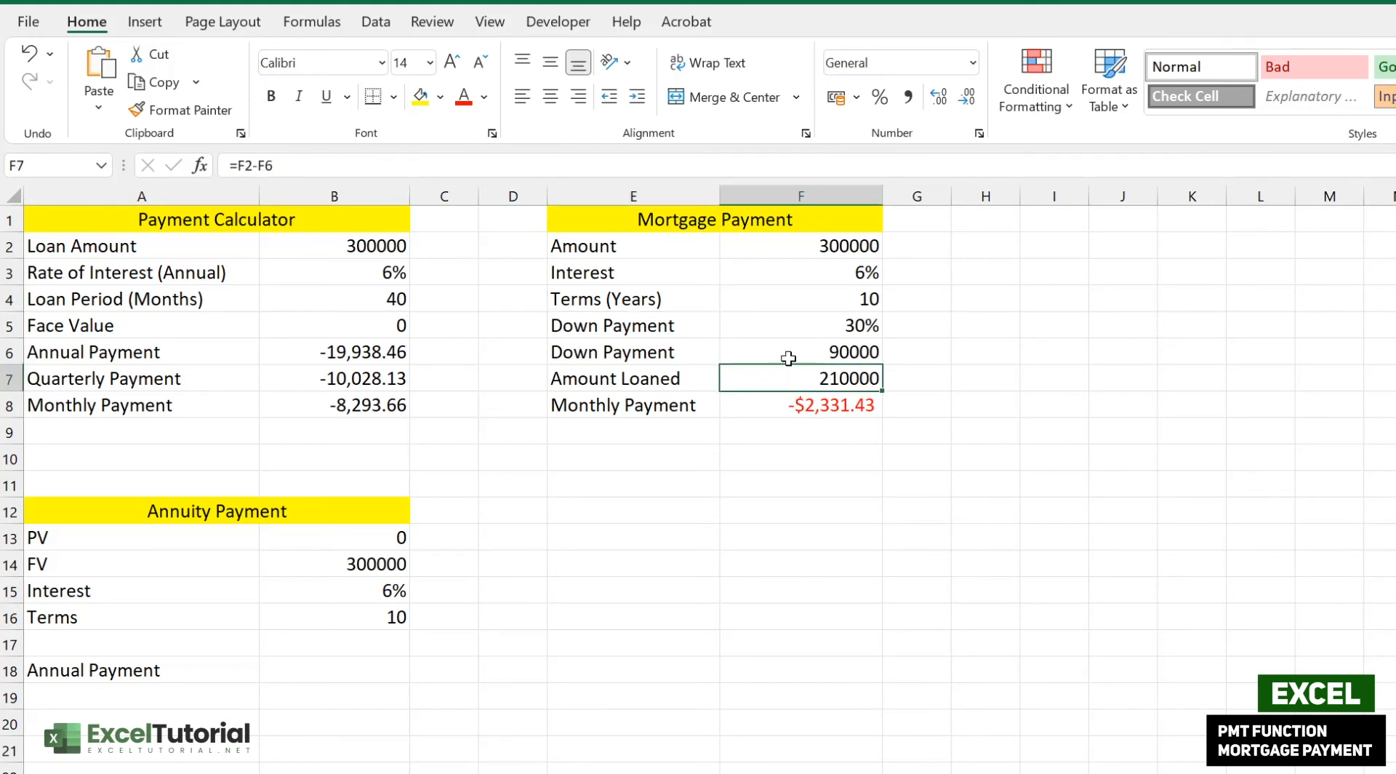
pyautogui.click(826, 350)
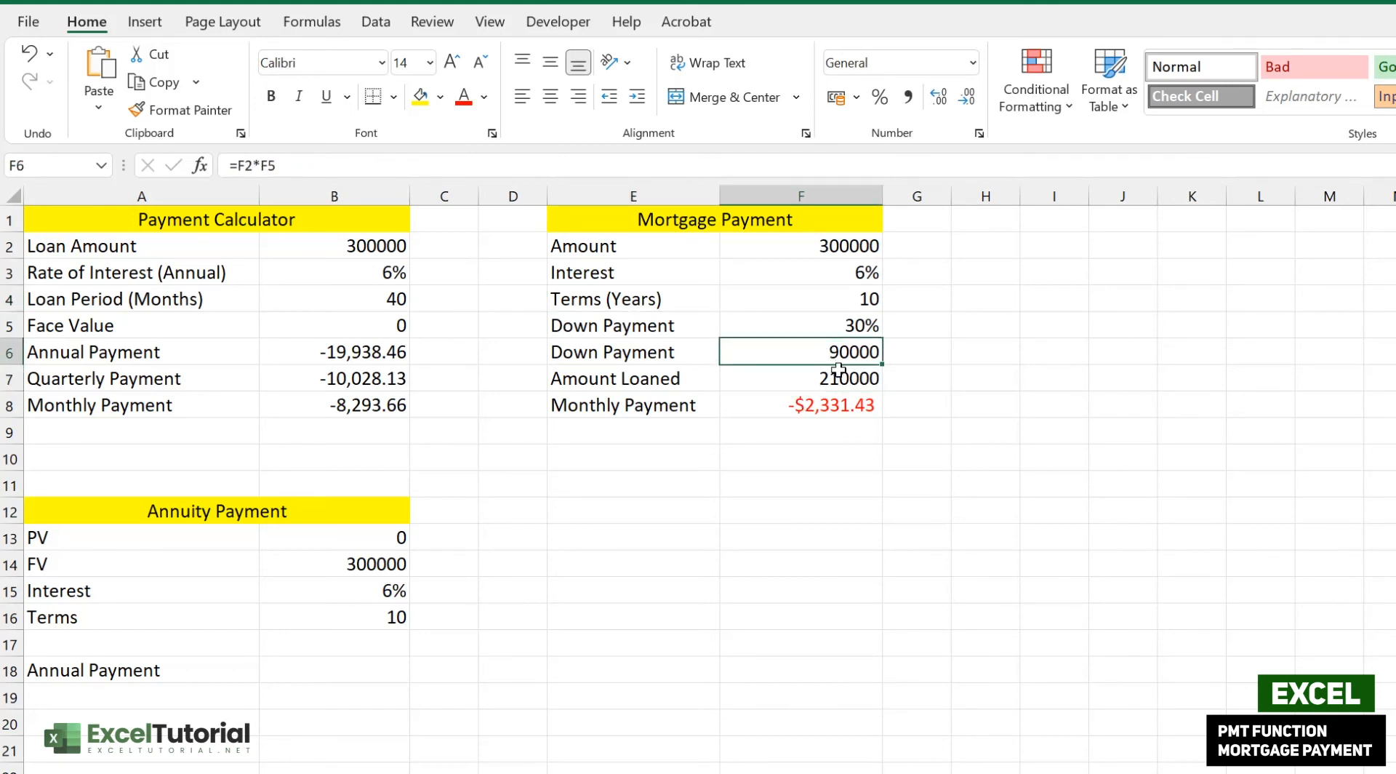
pyautogui.click(835, 376)
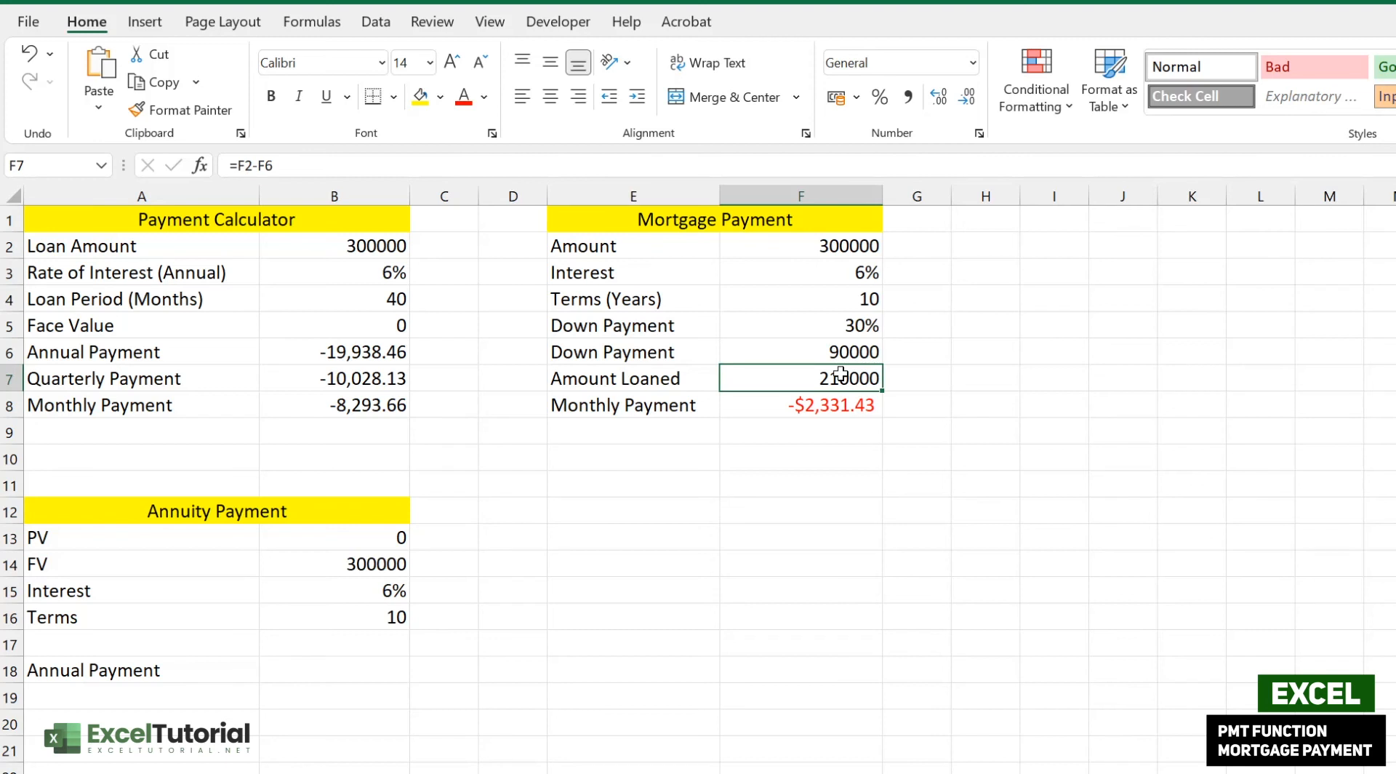
pyautogui.click(834, 413)
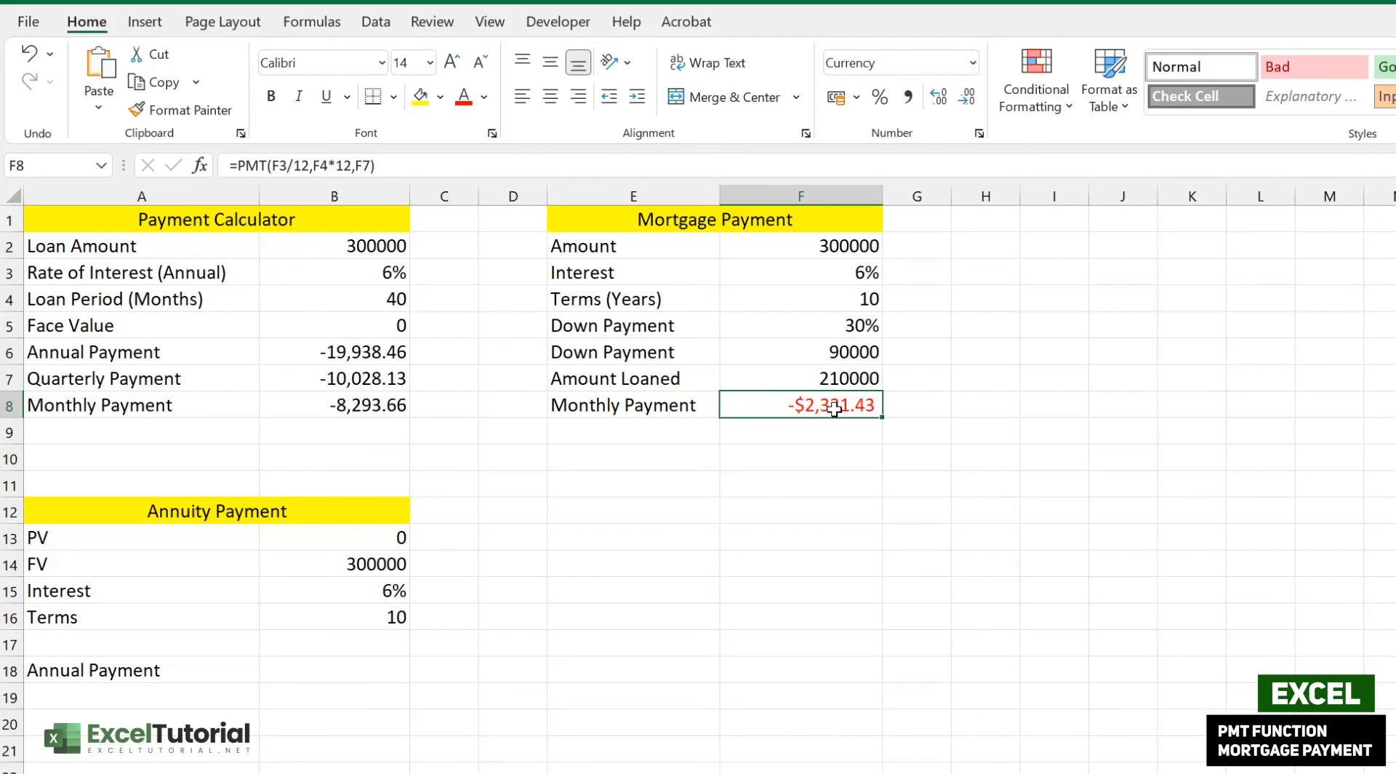
# - Change F8's formula to =PMT(F3/12,F4*12,-F7) so the payment reads $2,331.43
pyautogui.doubleClick(834, 409)
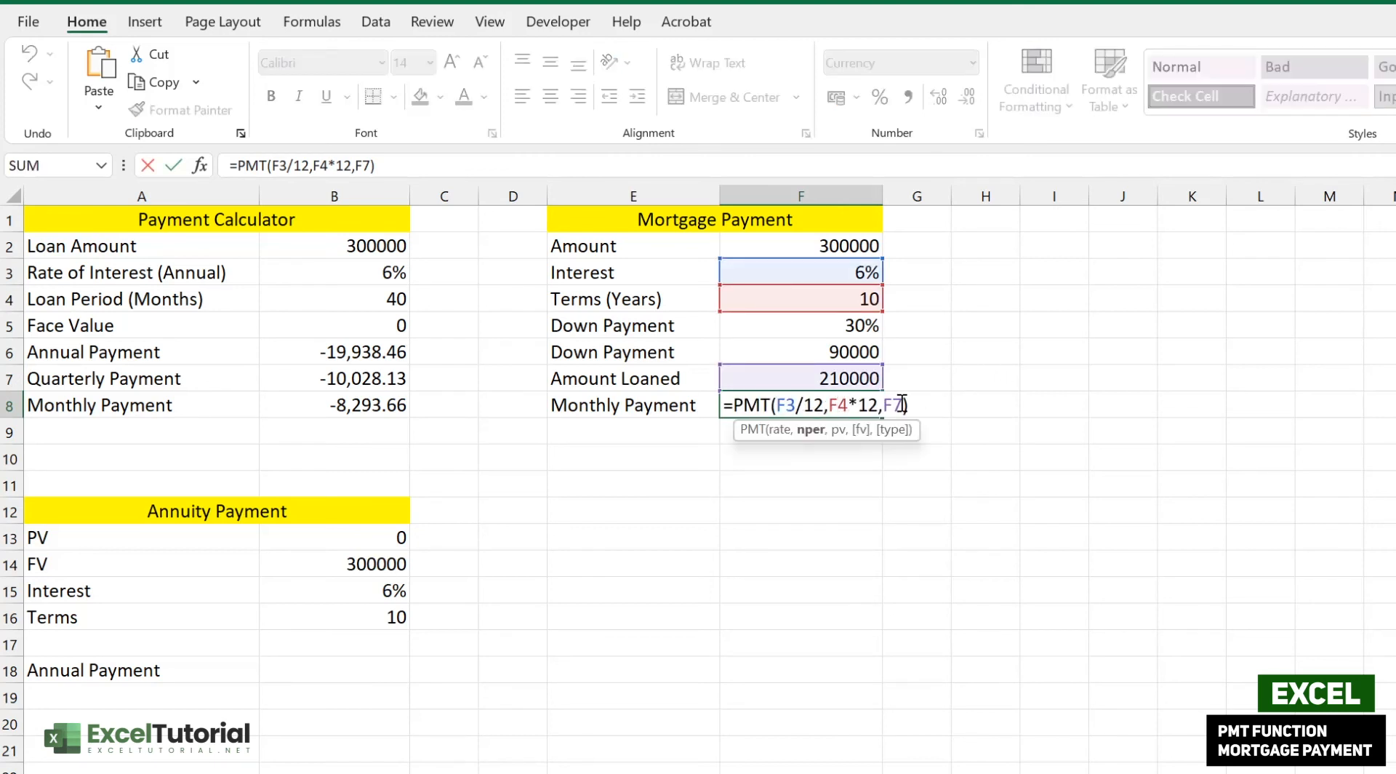
pyautogui.click(888, 415)
pyautogui.write('-')
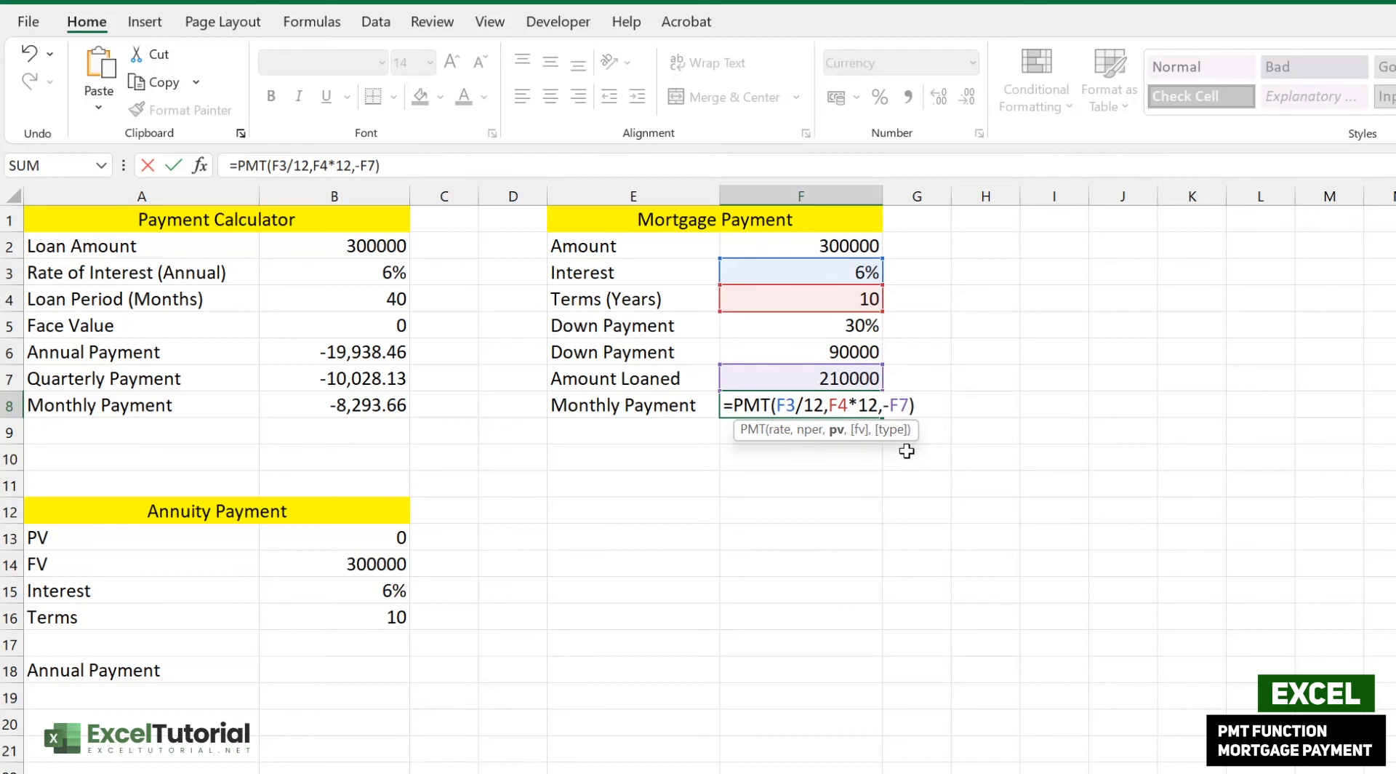
pyautogui.press('Return')
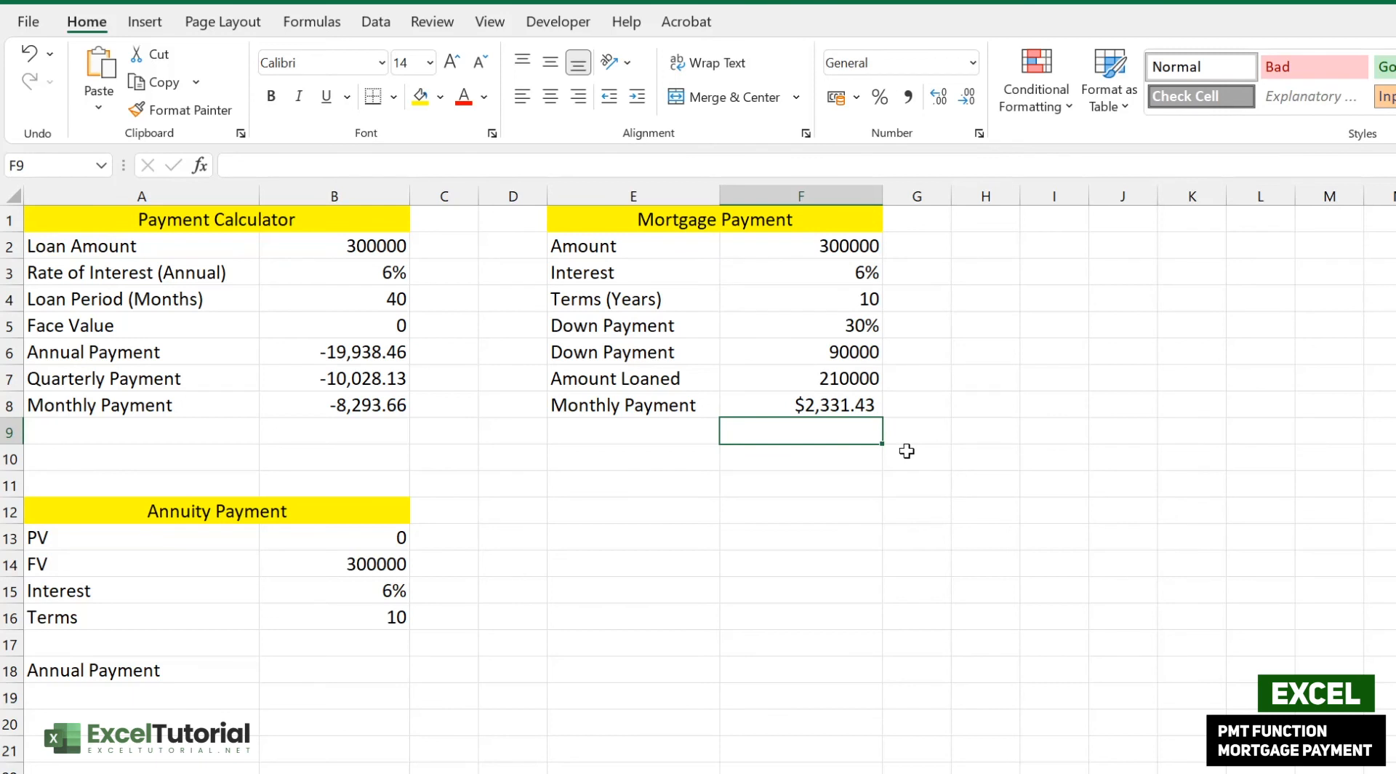
pyautogui.click(877, 402)
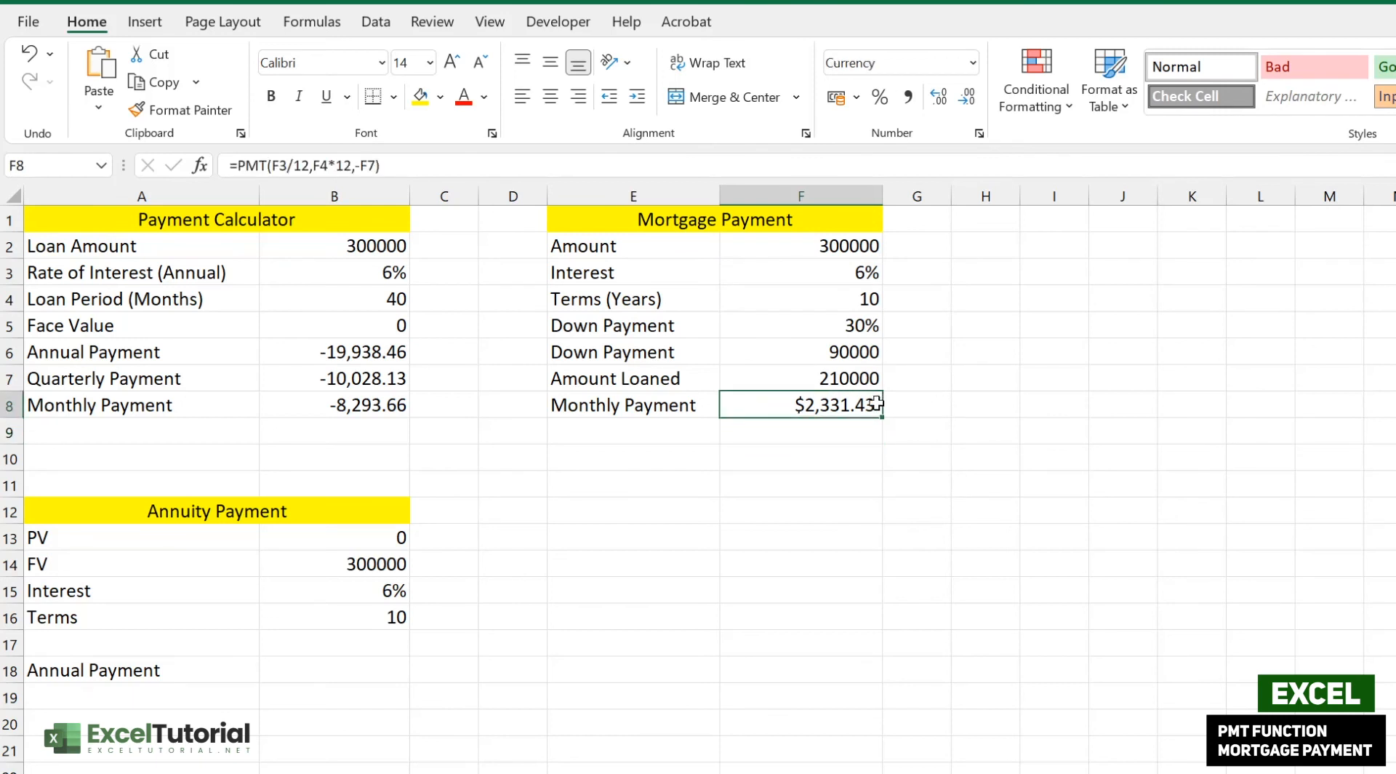